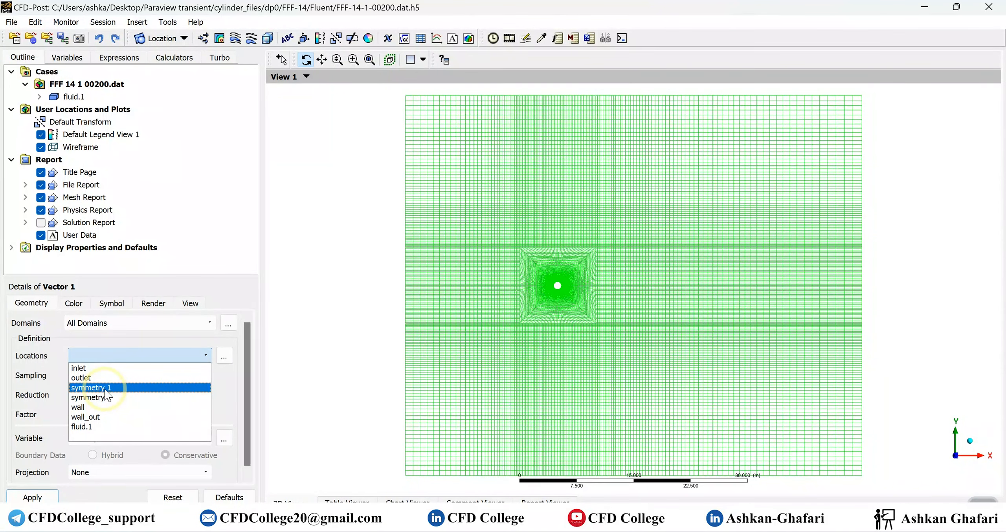
Create a velocity vector plot on symmetry 1 using Vertex sampling and a Reduction Factor of 1.0
left_click(103, 388)
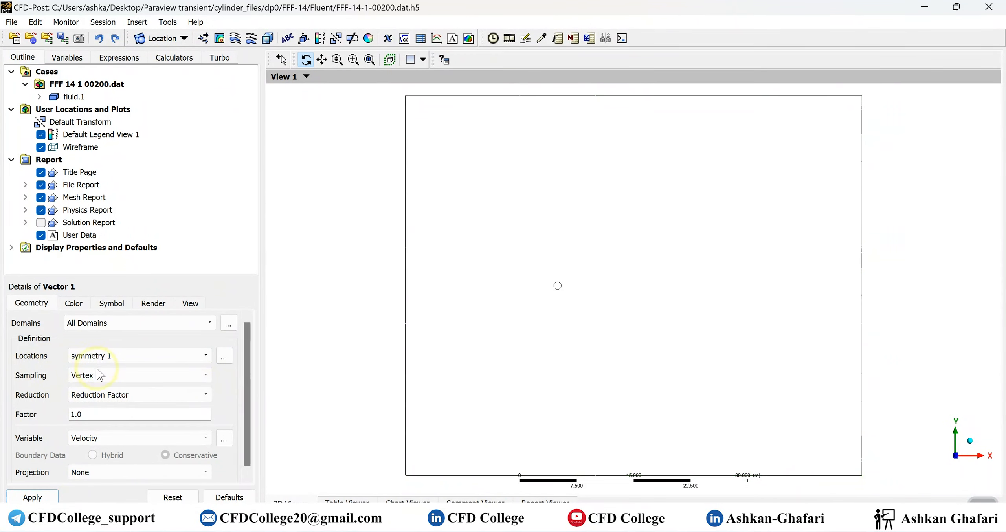
left_click(126, 382)
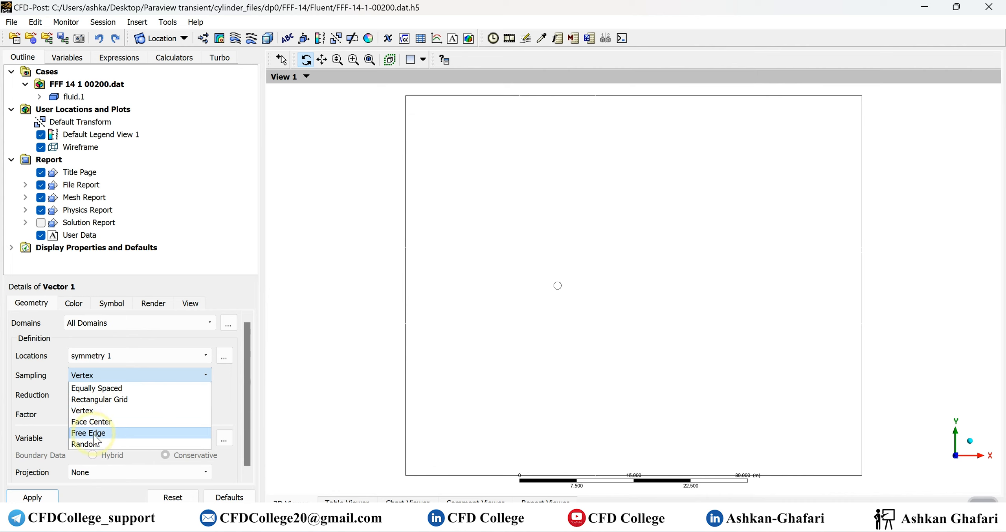
left_click(229, 393)
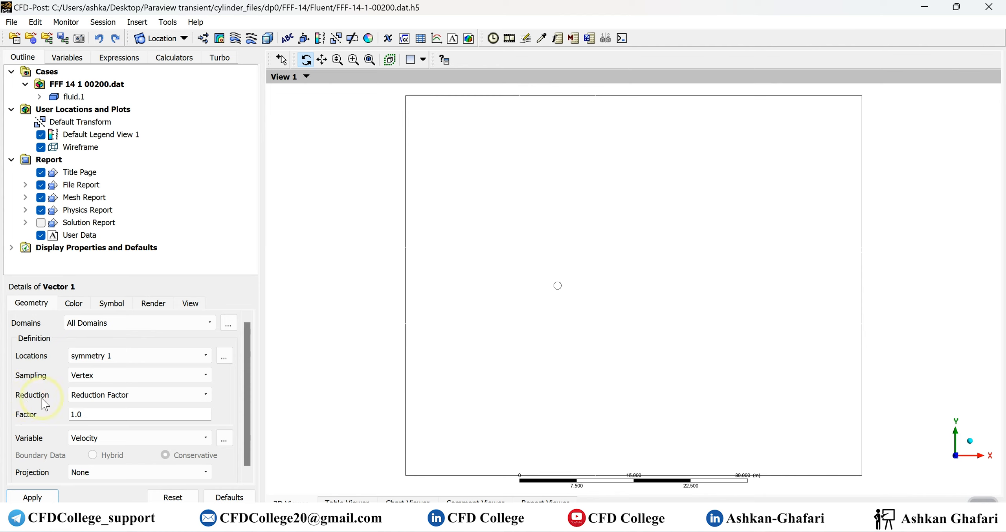
left_click(88, 398)
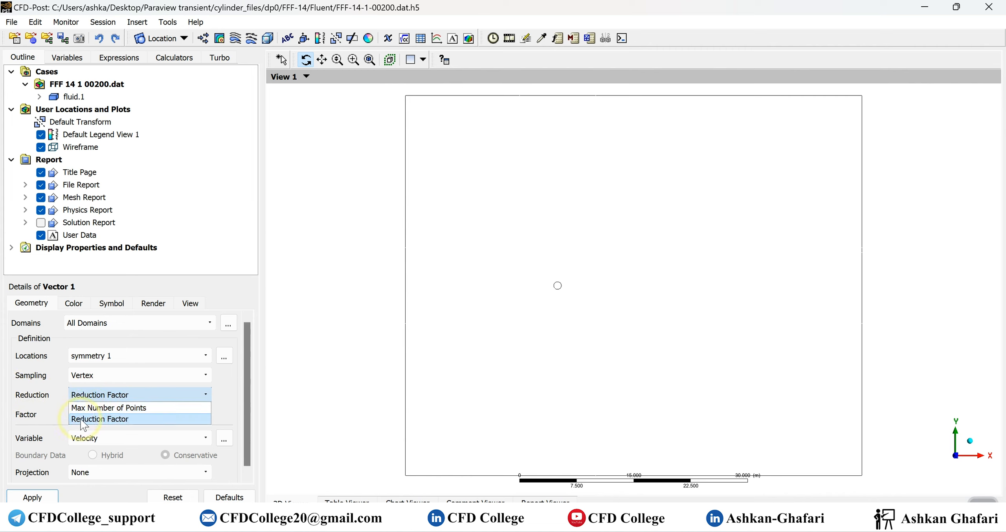
left_click(209, 407)
left_click(130, 399)
left_click(118, 419)
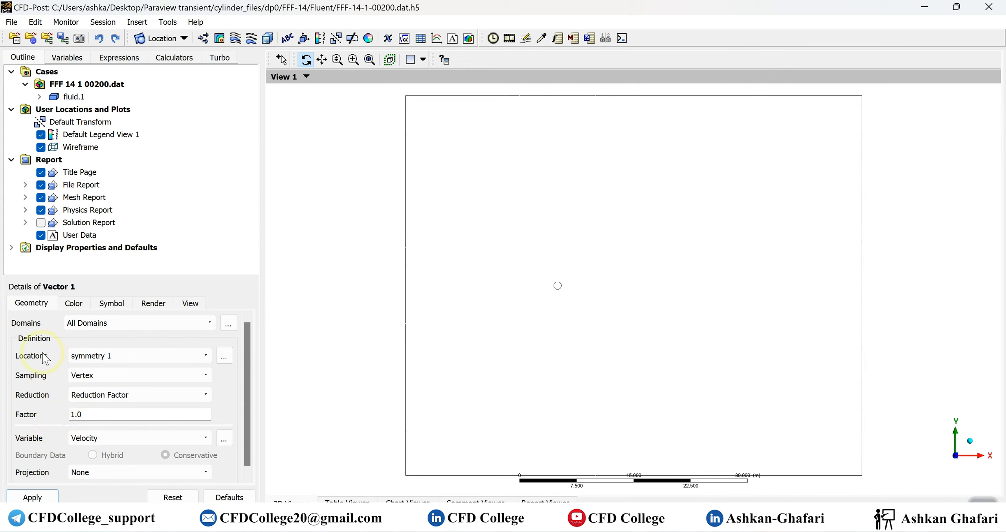
left_click(72, 305)
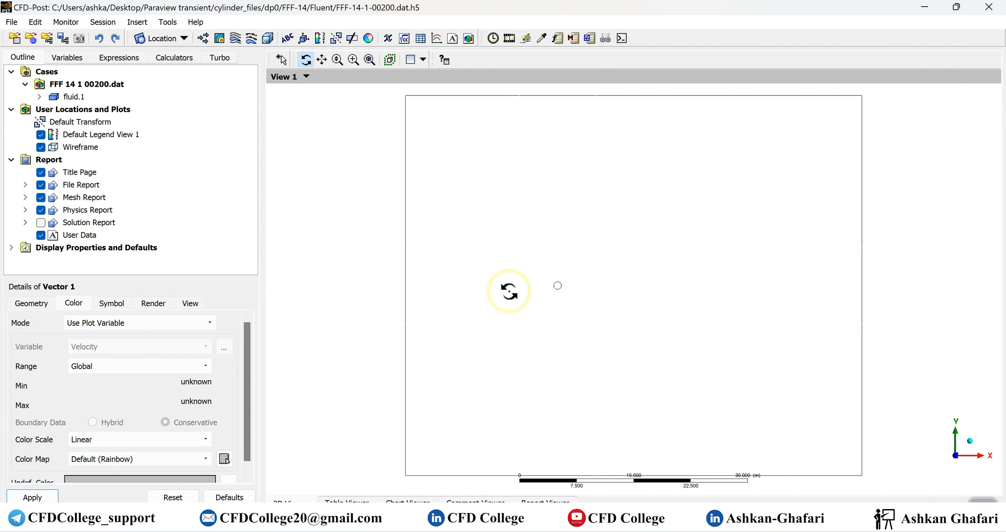
left_click(29, 498)
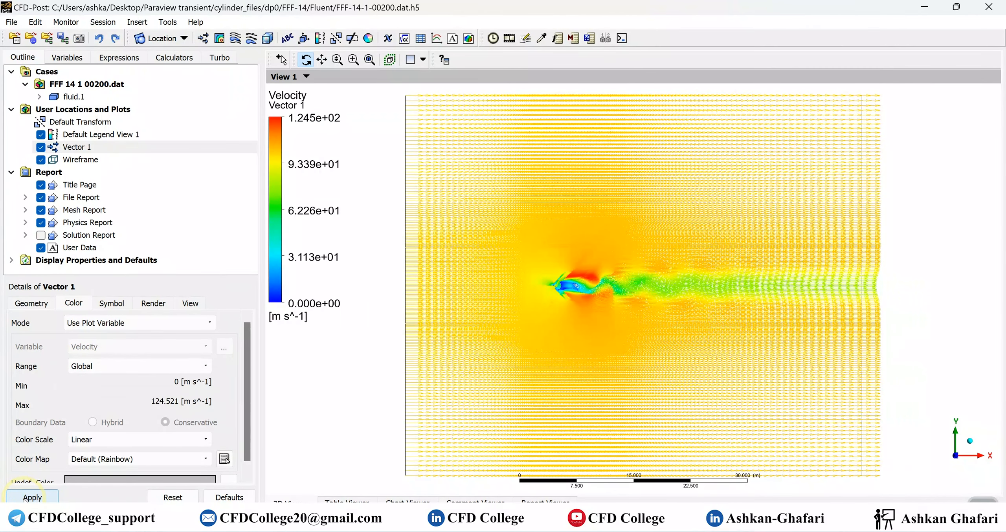
Examine the velocity vectors around the cylinder and in its wake up close
left_click(80, 304)
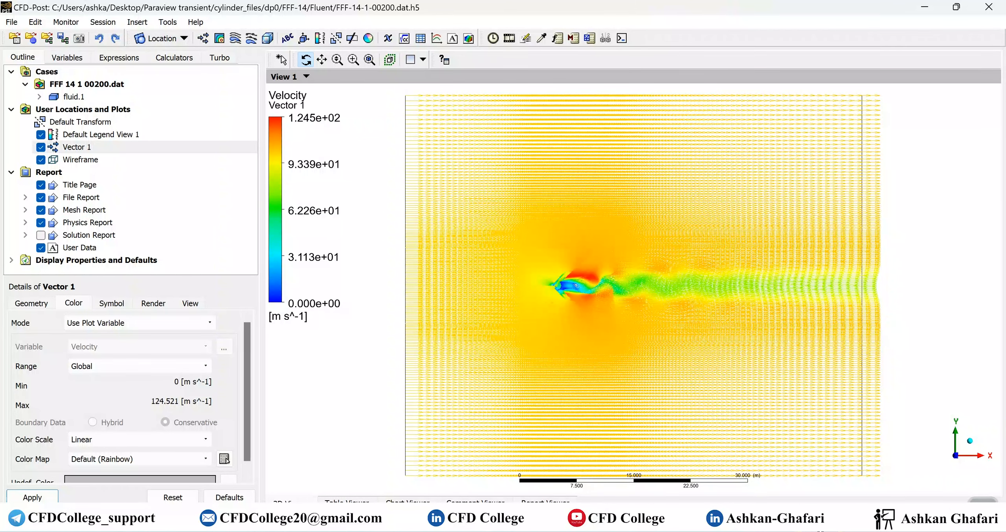
left_click_drag(508, 209, 608, 312)
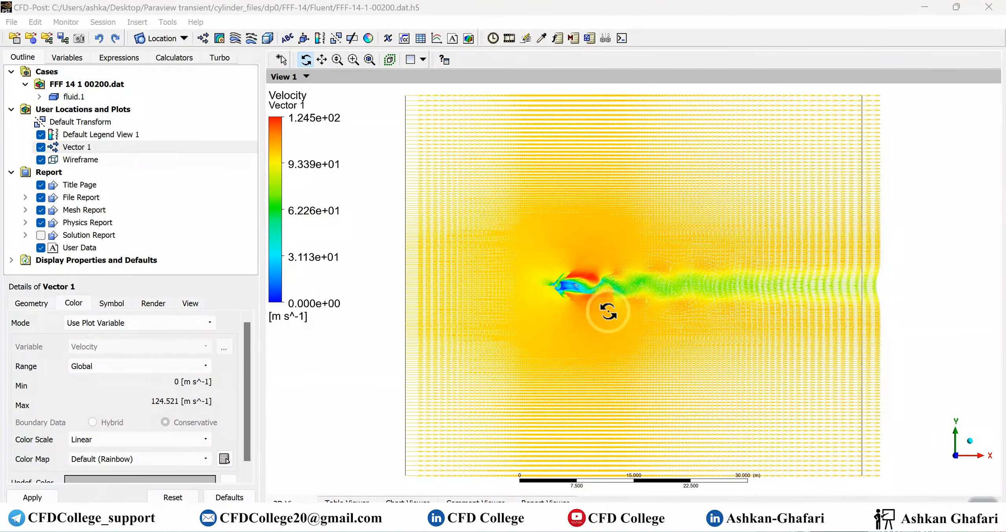
scroll(552, 318, "up", 6)
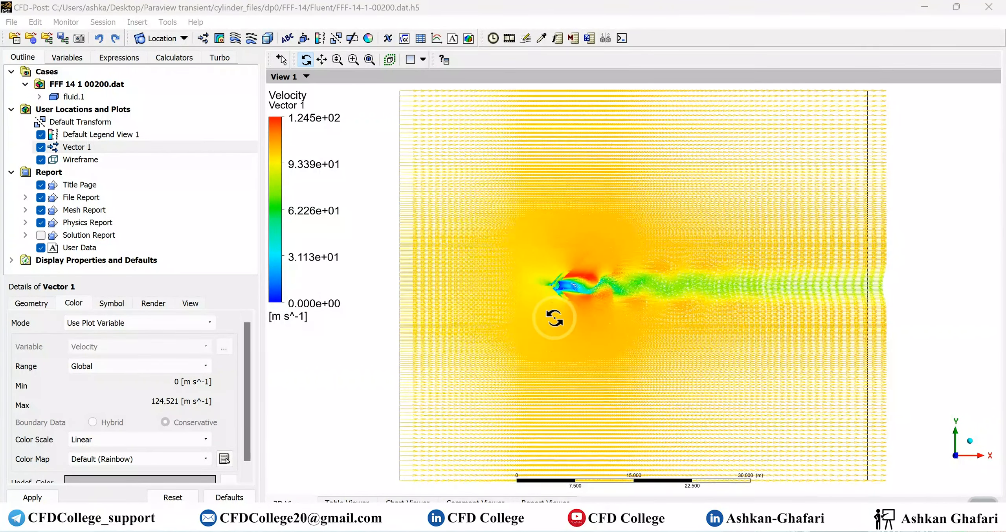
scroll(544, 315, "up", 6)
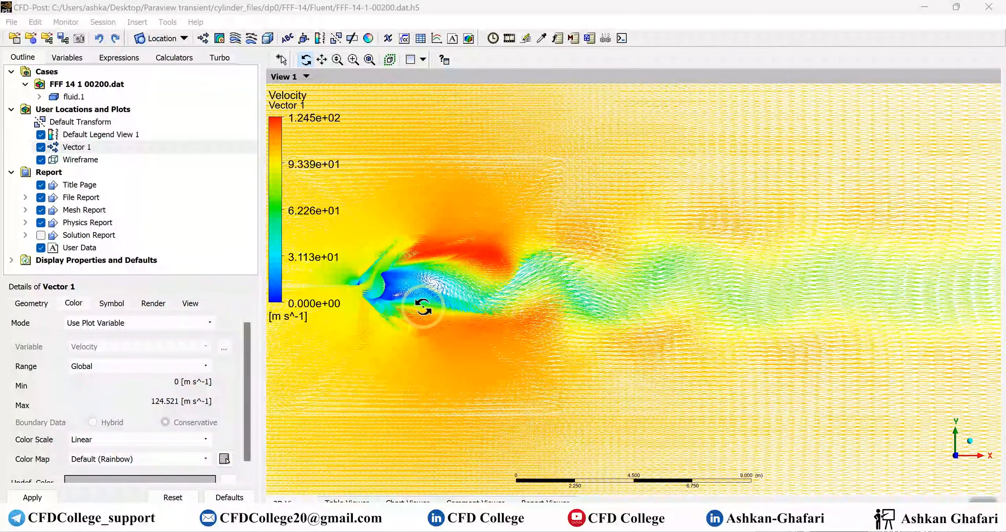
scroll(589, 293, "down", 3)
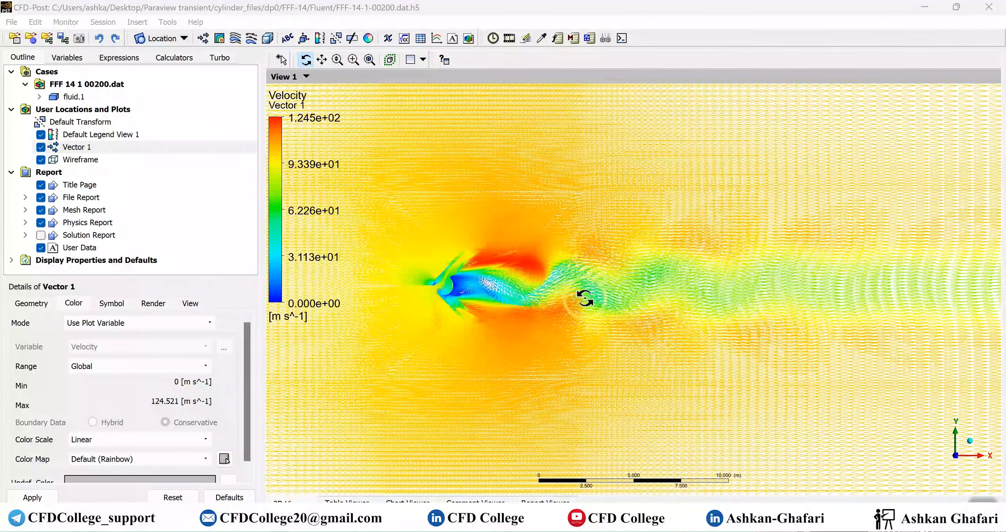
left_click(481, 295)
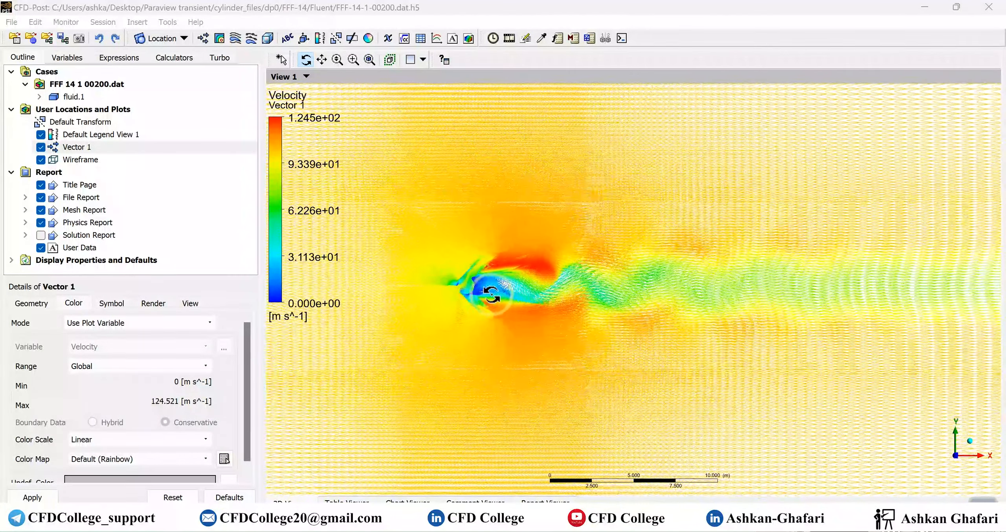
left_click(482, 305)
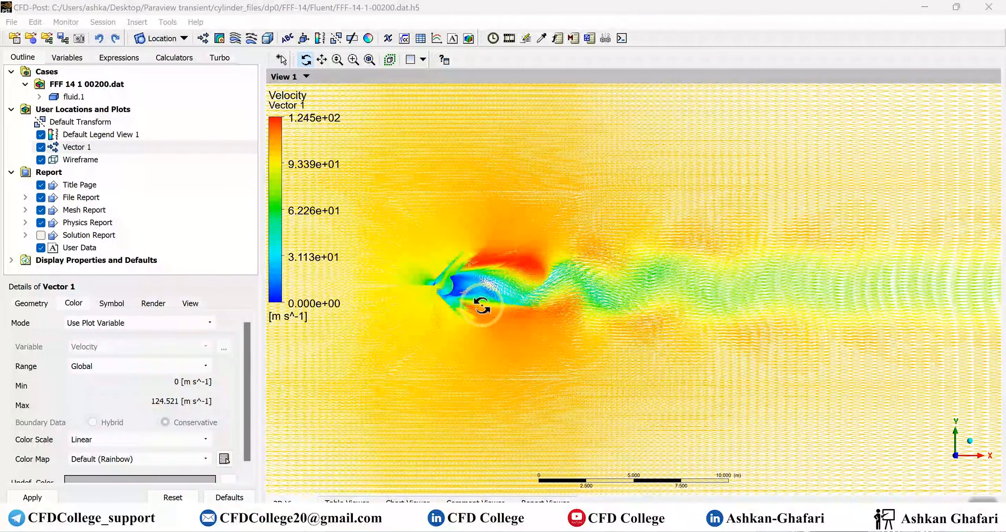
middle_click_drag(483, 306, 646, 287)
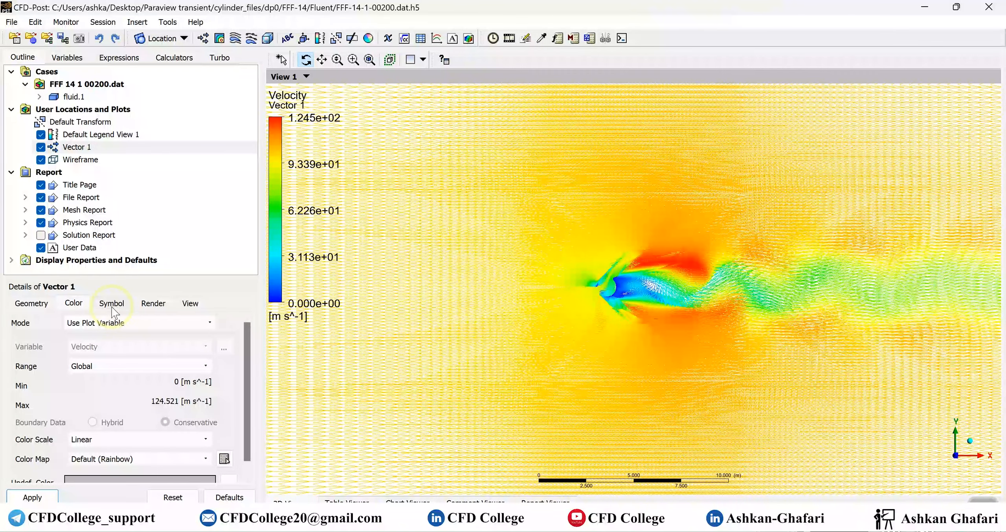
Change the vector plot's sampling to Equally Spaced with 5000 points and apply it to the whole domain
left_click(103, 307)
left_click(30, 310)
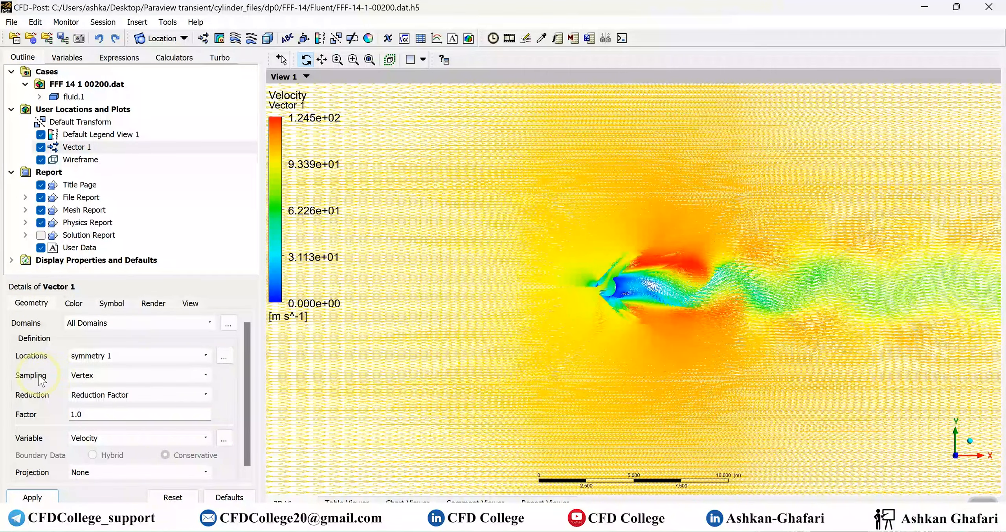
left_click(78, 379)
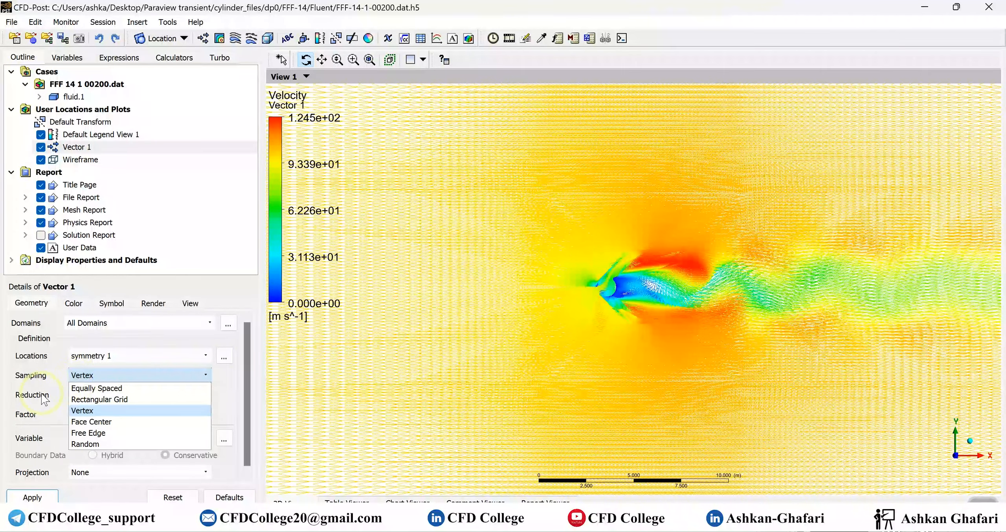
left_click(91, 389)
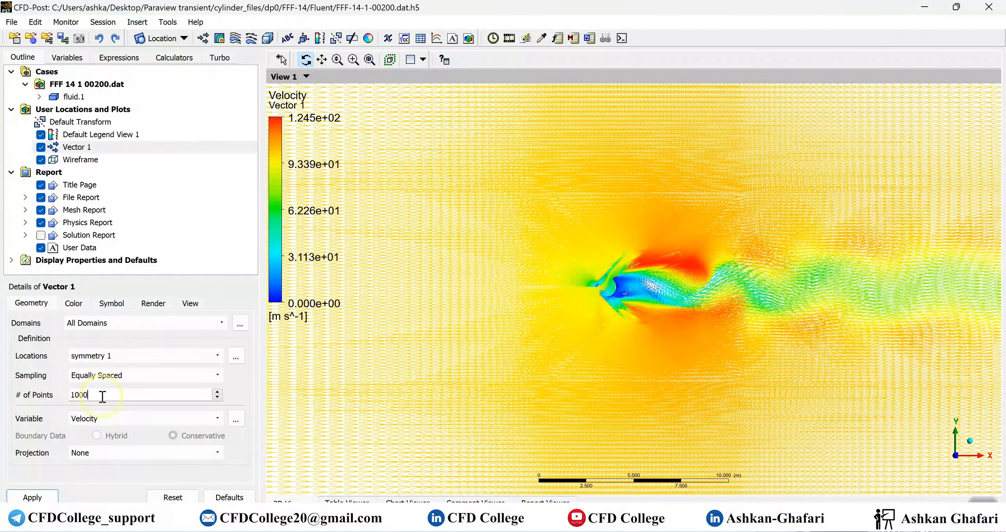
key("BackSpace")
key("BackSpace")
left_click(44, 499)
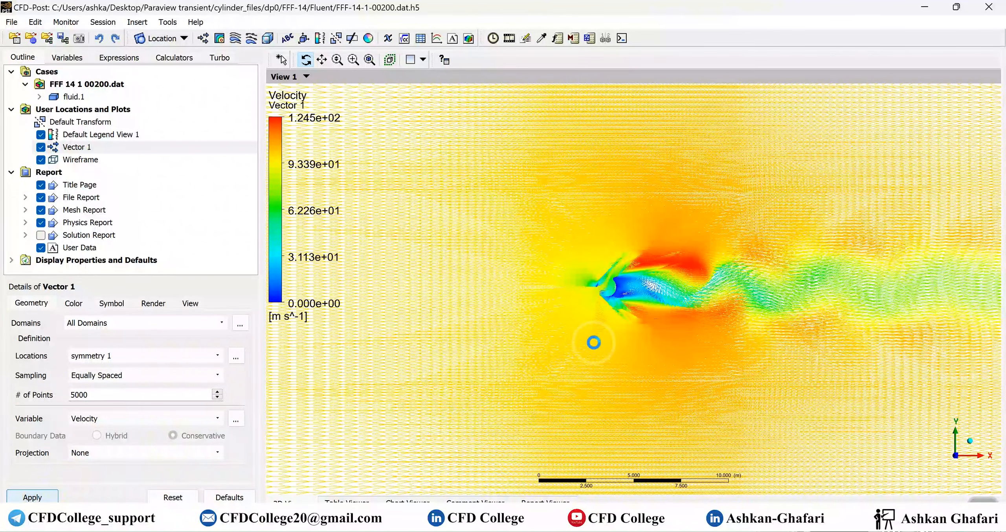
scroll(472, 360, "down", 5)
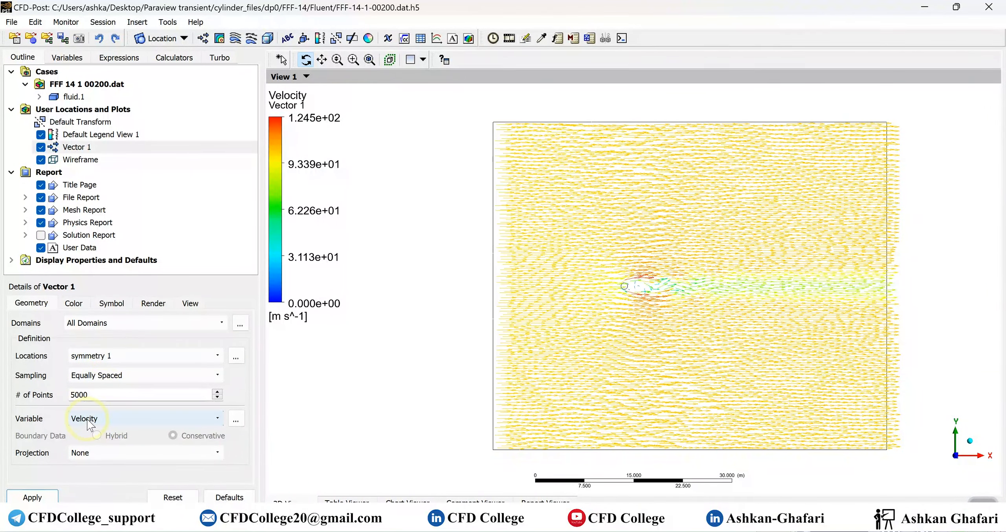
Restore Vertex sampling for the velocity vector plot and apply the change
left_click(122, 375)
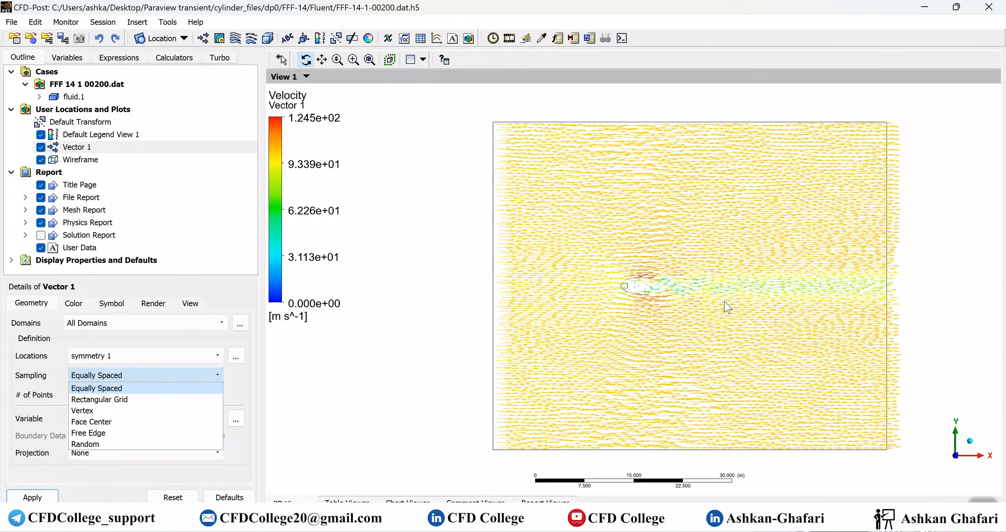
left_click(92, 379)
left_click(83, 411)
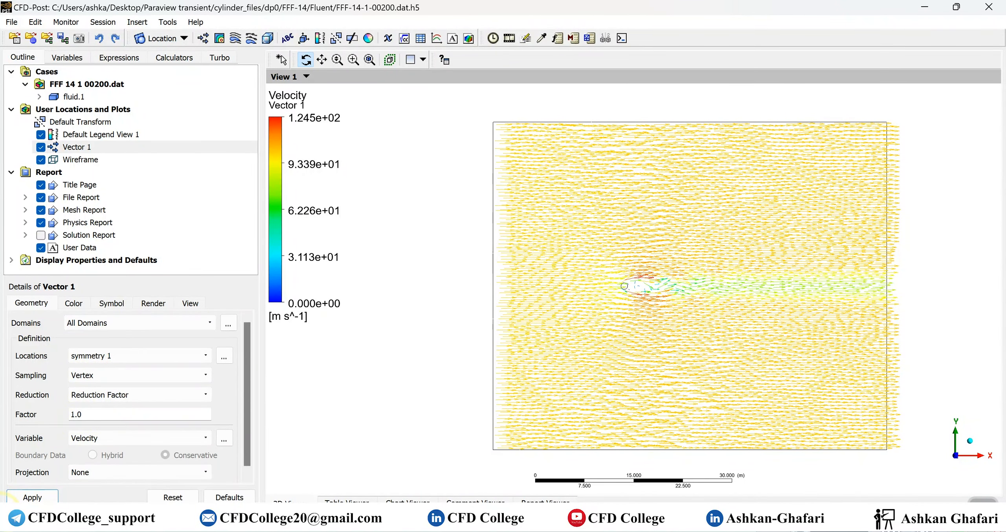
left_click(32, 498)
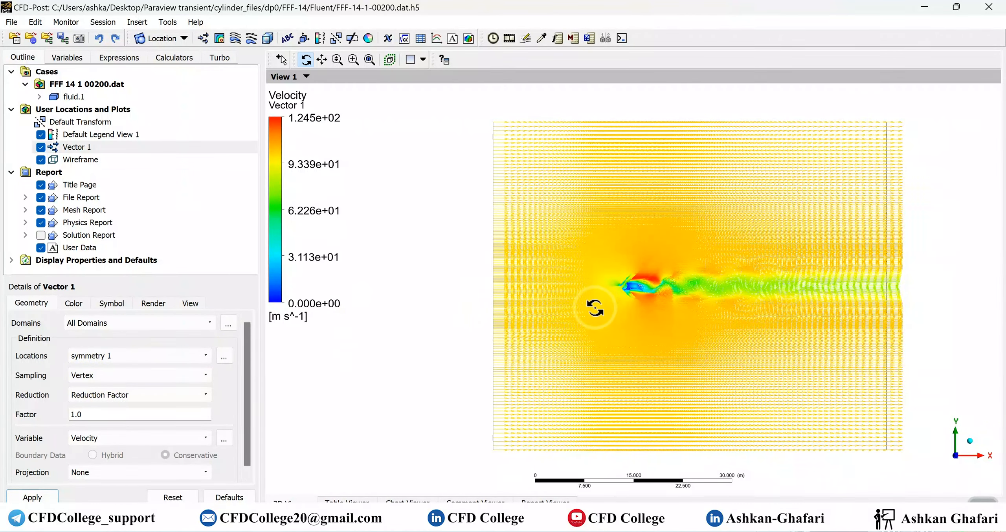
Compare the vertex-sampled velocity vectors near the cylinder with those across the surrounding flow domain
scroll(587, 312, "up", 3)
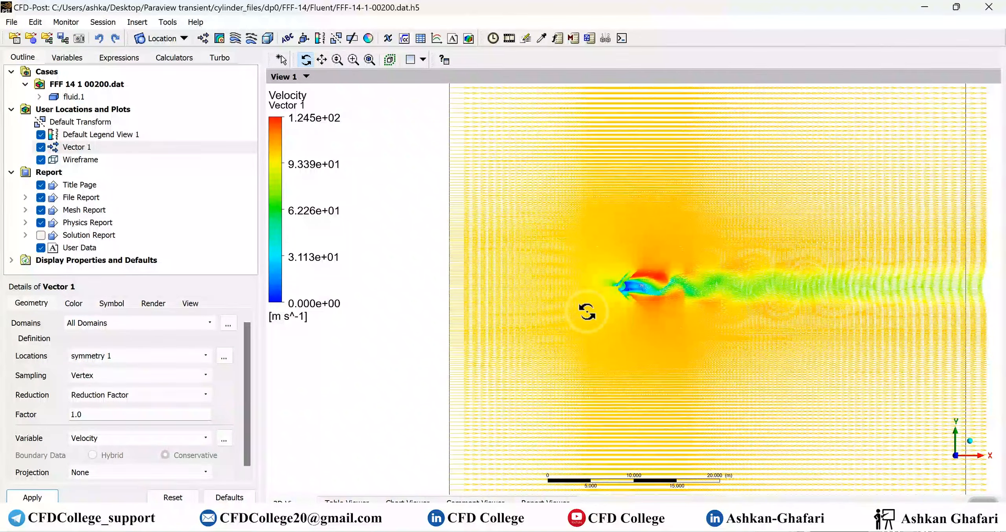
scroll(625, 300, "up", 4)
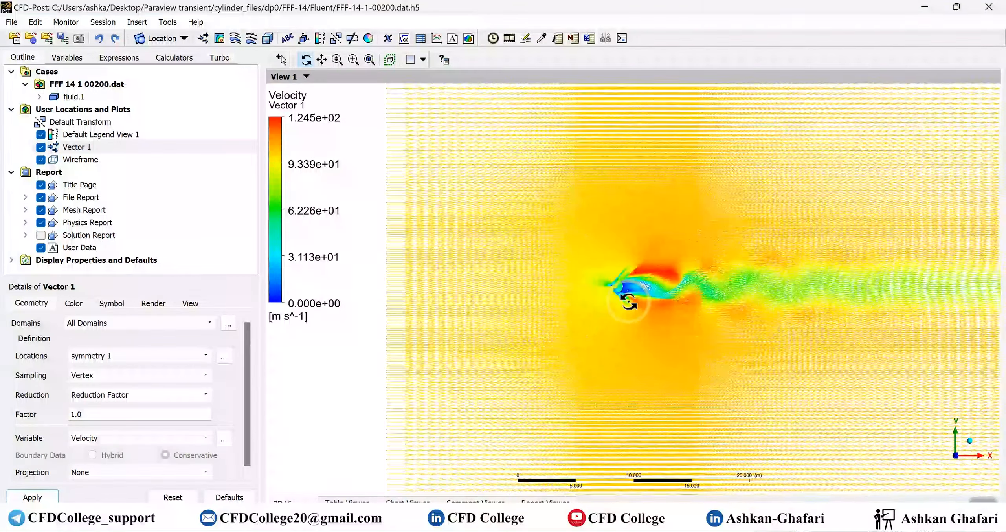
scroll(626, 302, "up", 2)
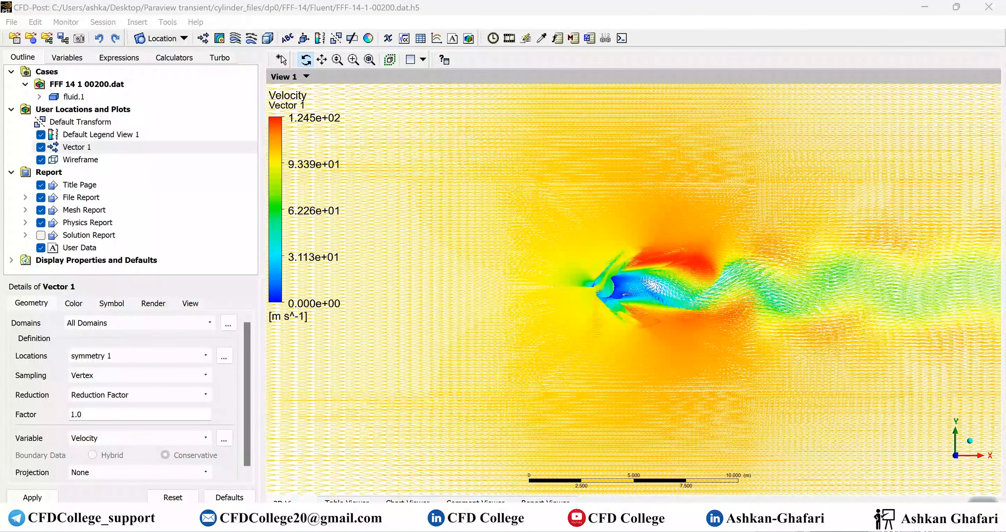
left_click(592, 381)
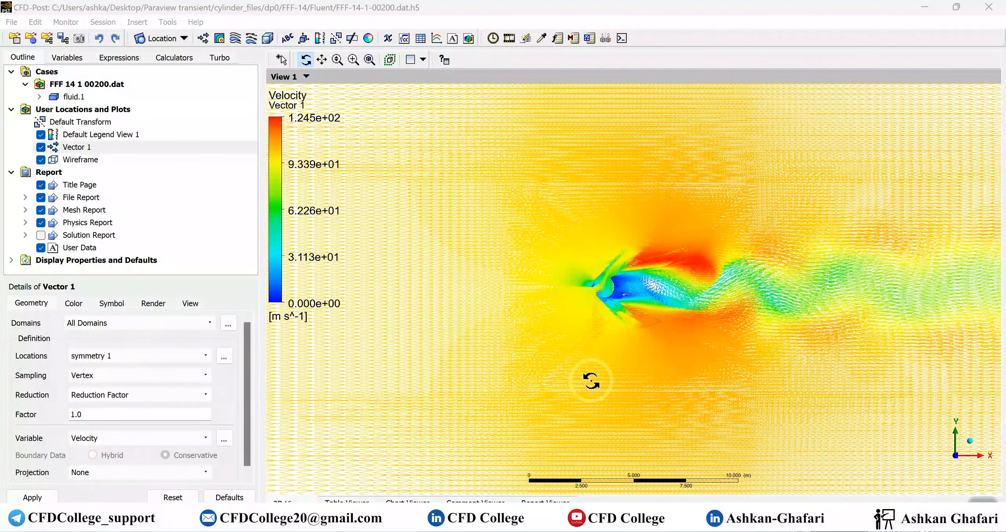
scroll(591, 381, "down", 4)
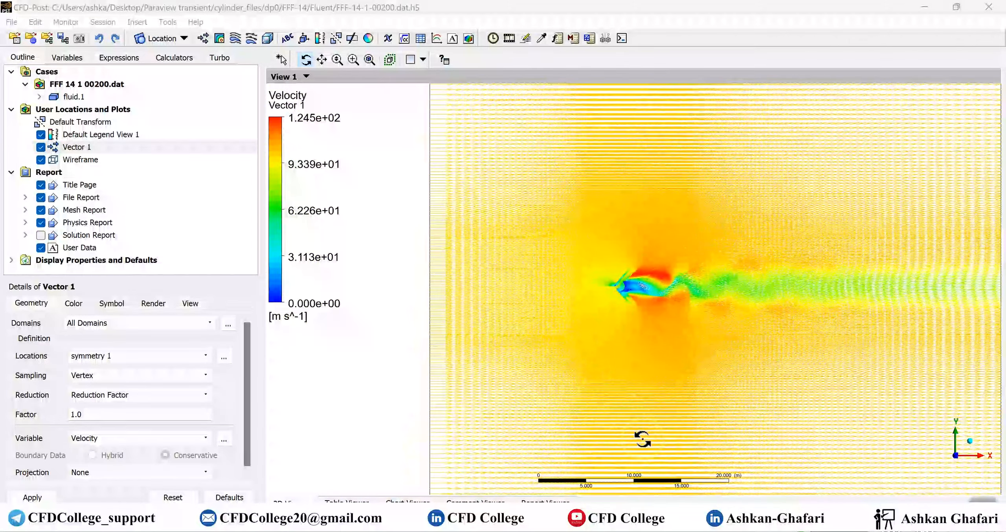
scroll(636, 428, "down", 3)
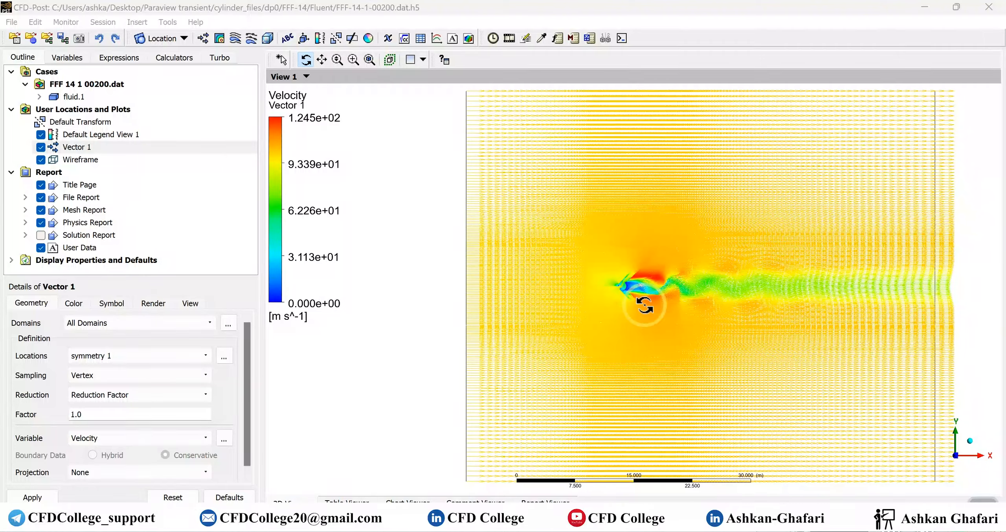
scroll(644, 305, "up", 5)
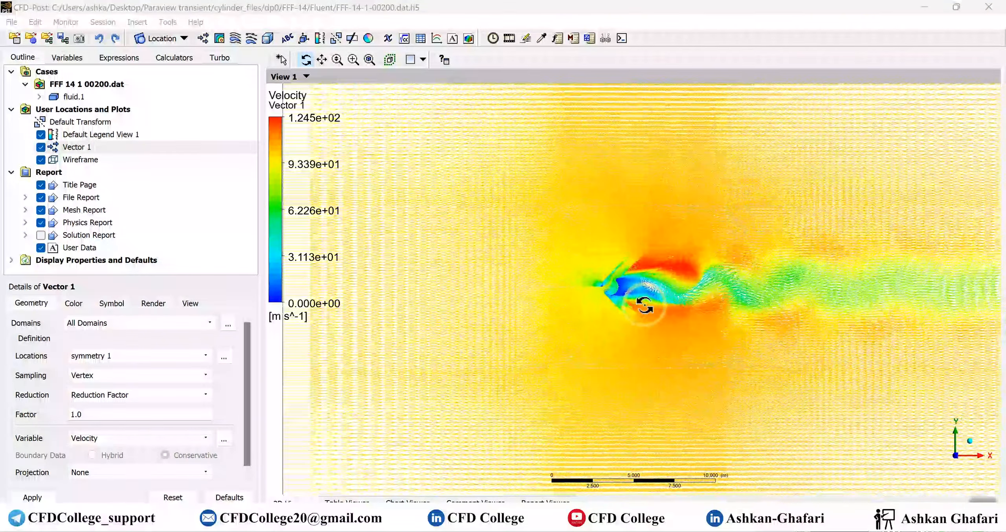
scroll(645, 305, "up", 3)
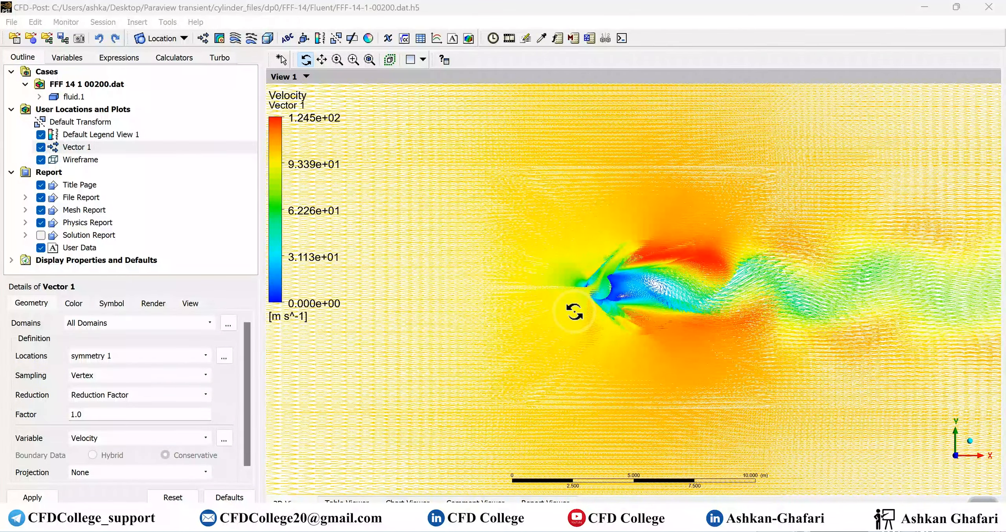
scroll(574, 313, "up", 2)
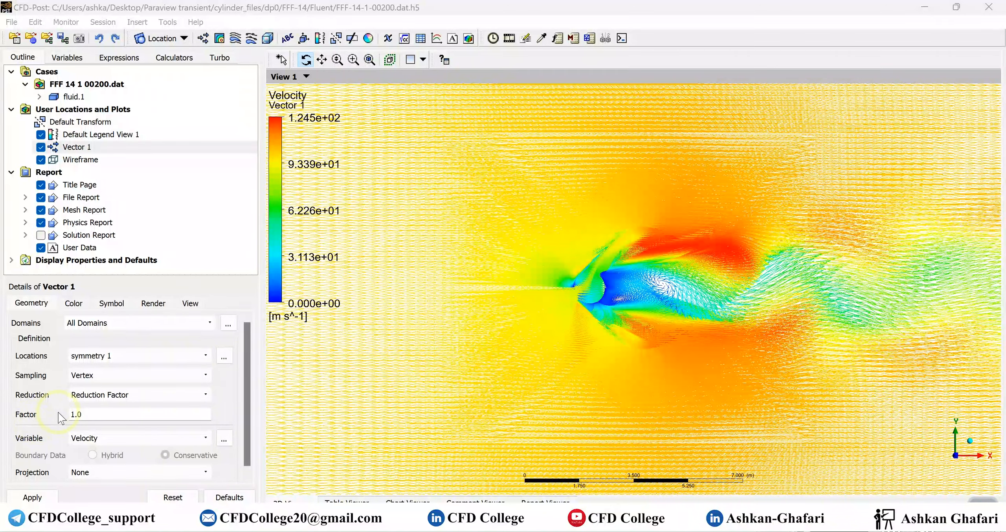
Set the vertex-sampled vector plot's reduction factor to 4, apply it and view the whole domain
scroll(731, 293, "down", 3)
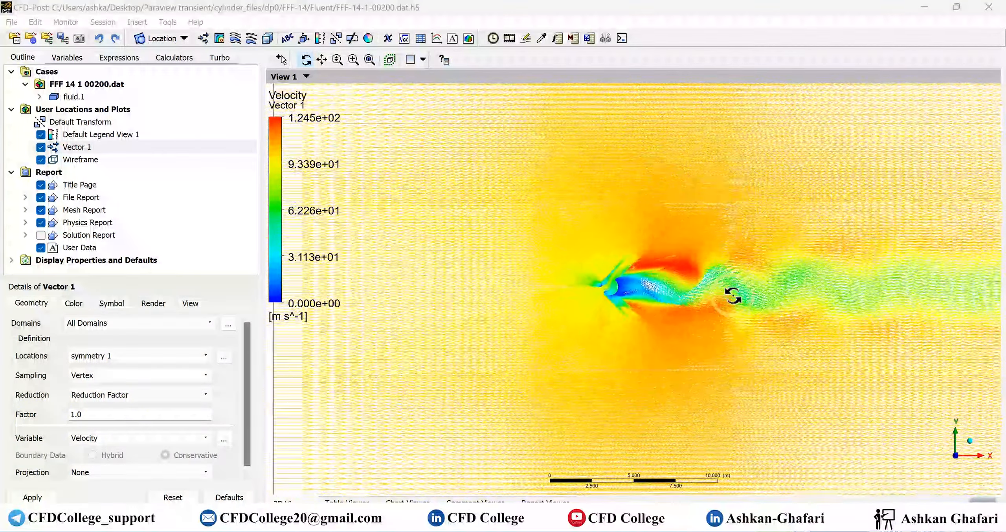
scroll(733, 296, "down", 1)
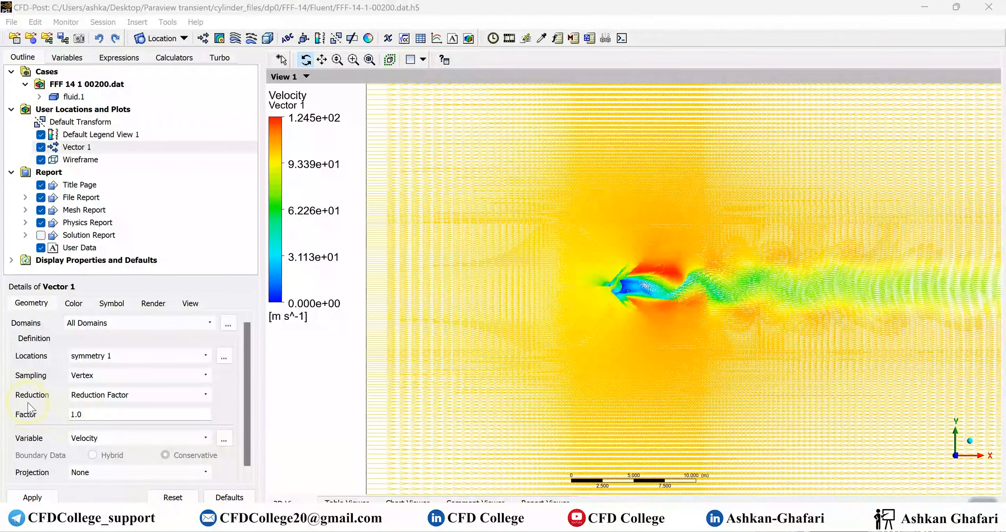
double_click(95, 415)
left_click(33, 423)
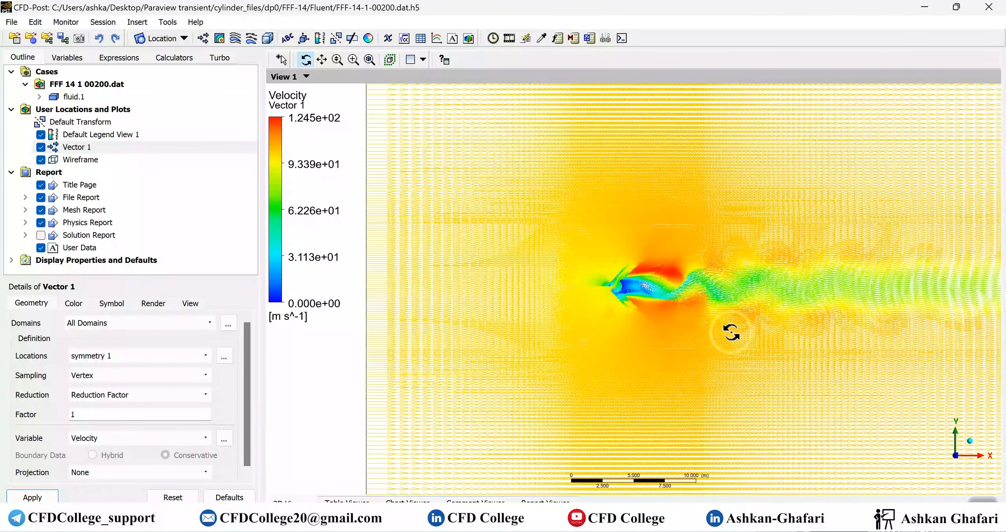
double_click(116, 415)
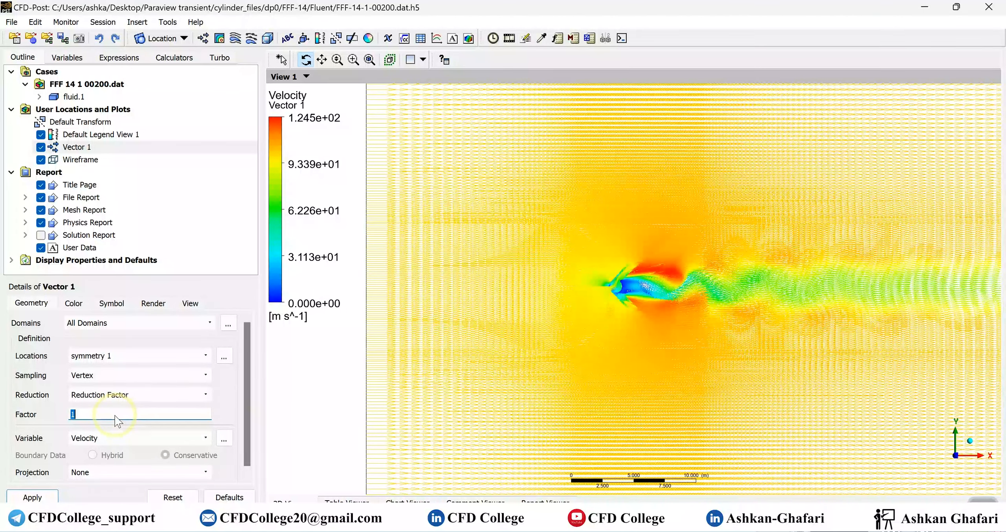
type("4")
left_click(32, 497)
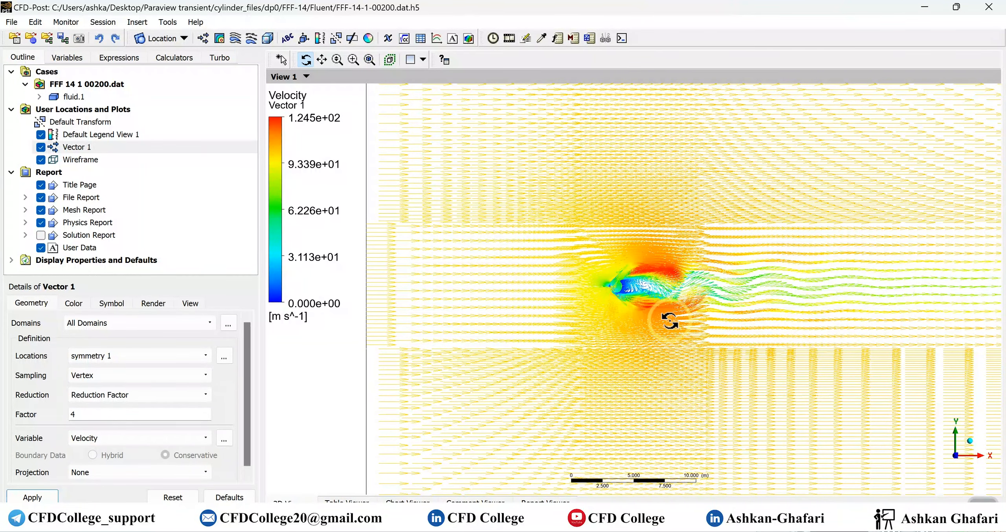
scroll(688, 304, "down", 5)
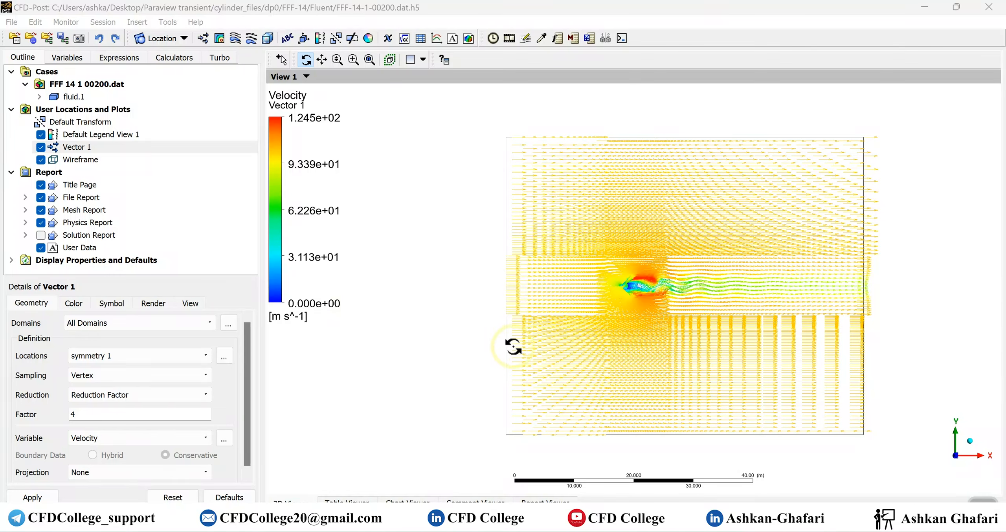
Raise the velocity vector plot's reduction factor to 5 and apply the change
scroll(514, 344, "up", 1)
double_click(96, 412)
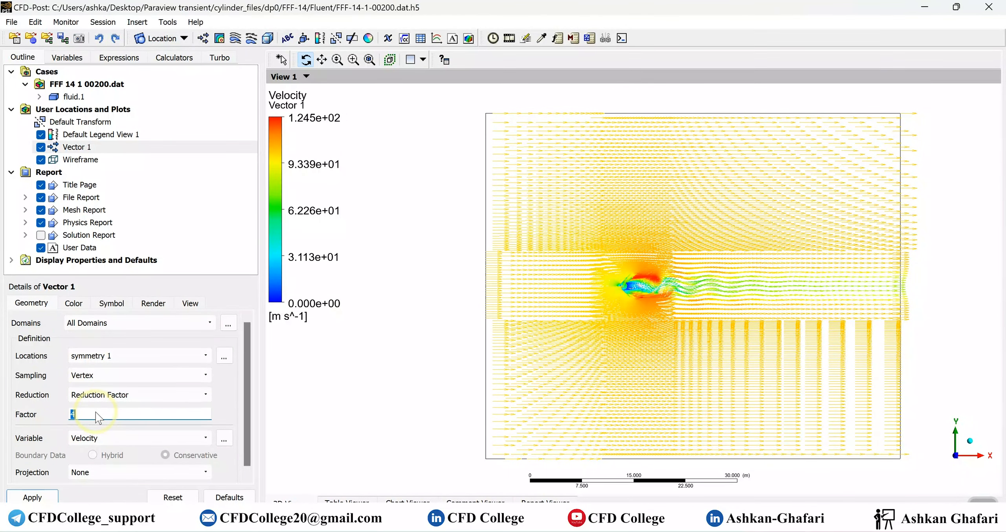
type("5")
left_click(35, 496)
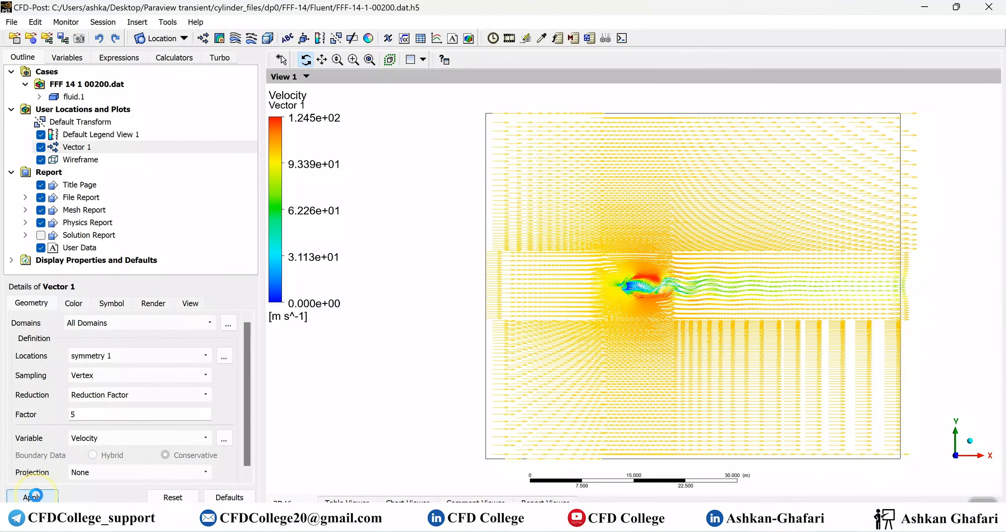
Restore the velocity vector plot's reduction factor to 1 and apply it
double_click(94, 417)
type("1")
left_click(32, 497)
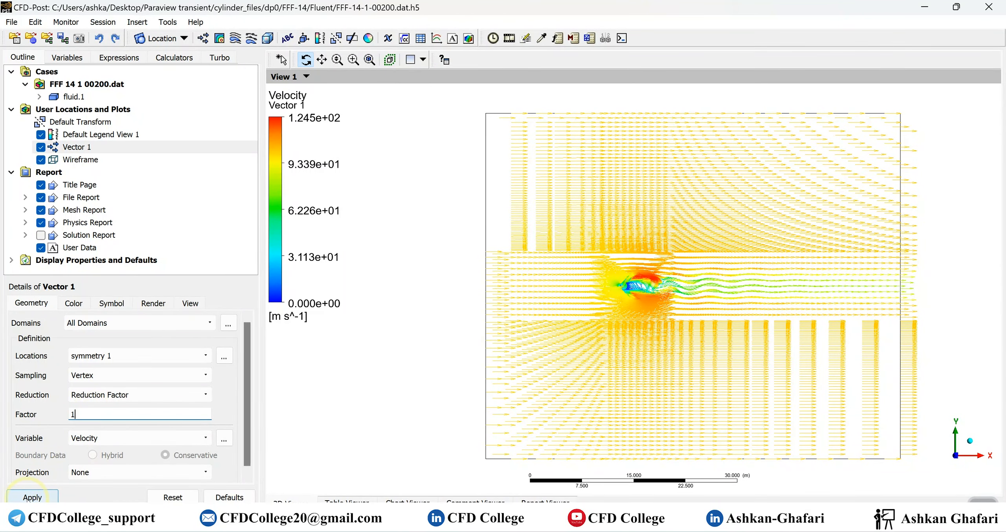
Switch the vector reduction method to Max Number of Points with 100 points and apply it
left_click(118, 395)
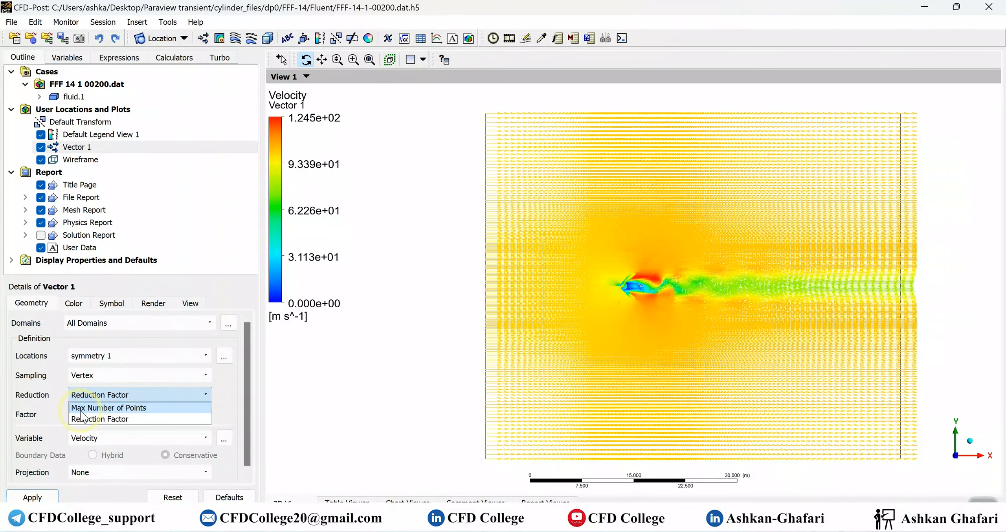
left_click(133, 408)
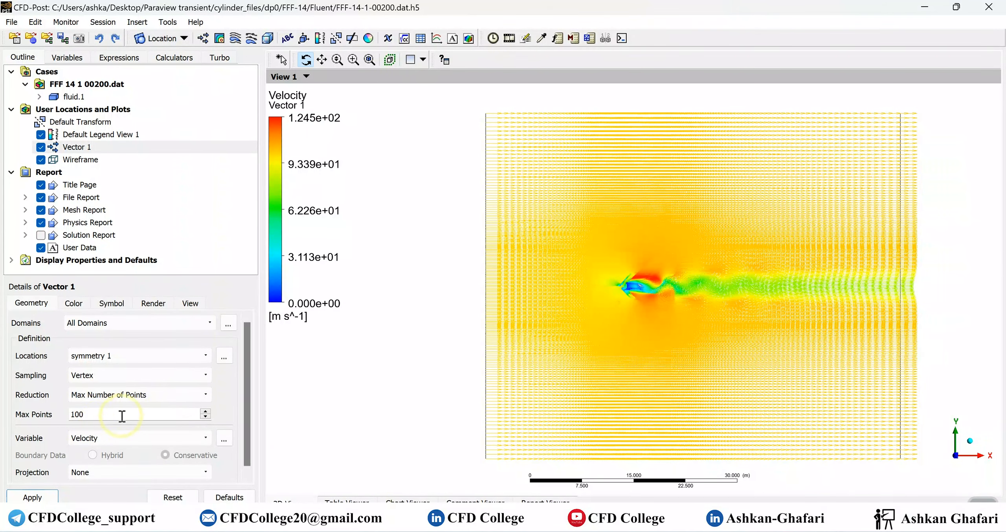
left_click(24, 497)
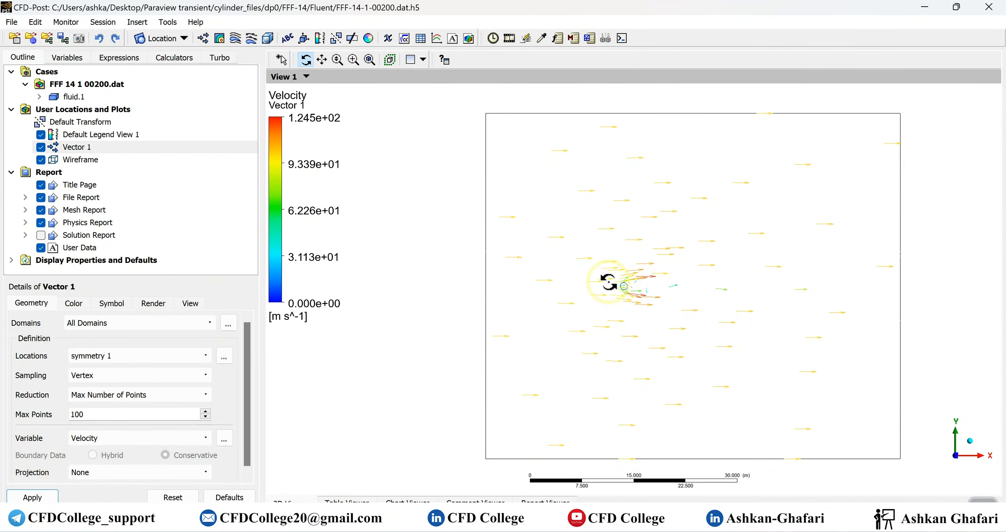
Increase the vector plot's maximum points to 1000, apply it and inspect the vectors around the cylinder
left_click(109, 415)
type("0")
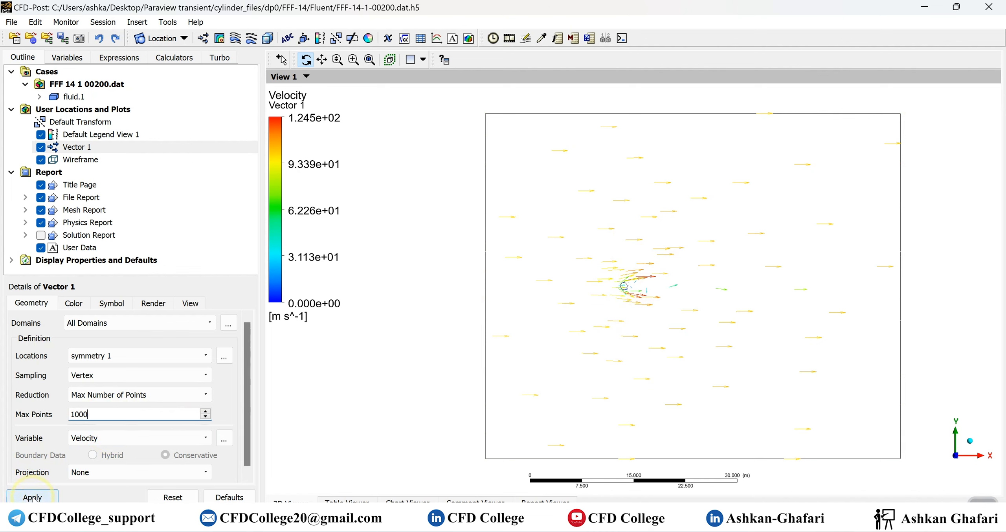
left_click(33, 497)
scroll(618, 310, "up", 1)
scroll(619, 311, "up", 5)
scroll(618, 306, "up", 2)
Set the vector plot's maximum points to 5000, apply it and view the vectors across the domain
double_click(105, 414)
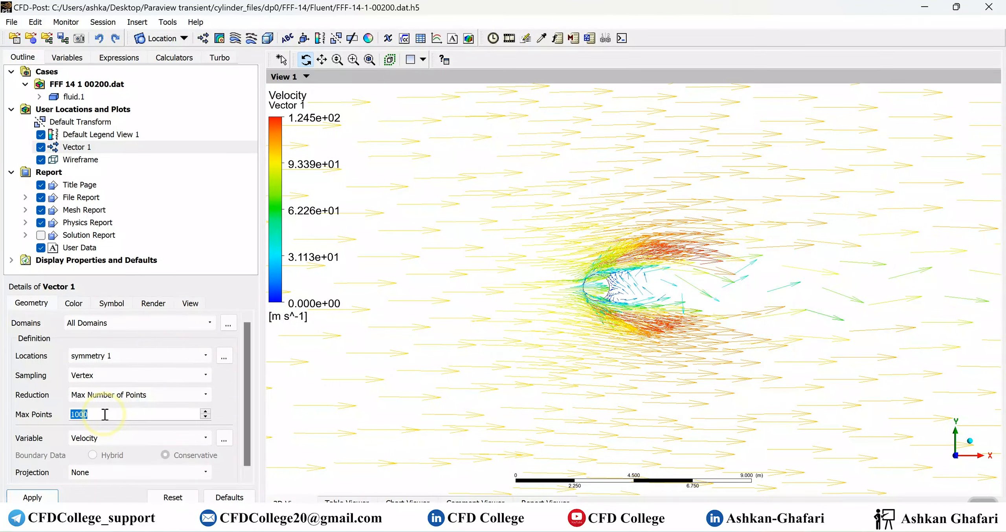
type("5000")
left_click(32, 497)
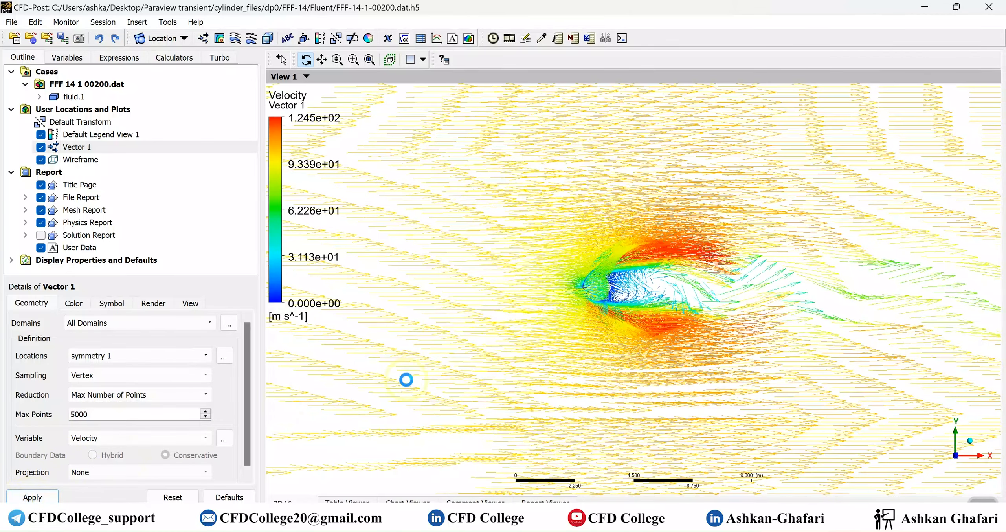
scroll(614, 335, "down", 5)
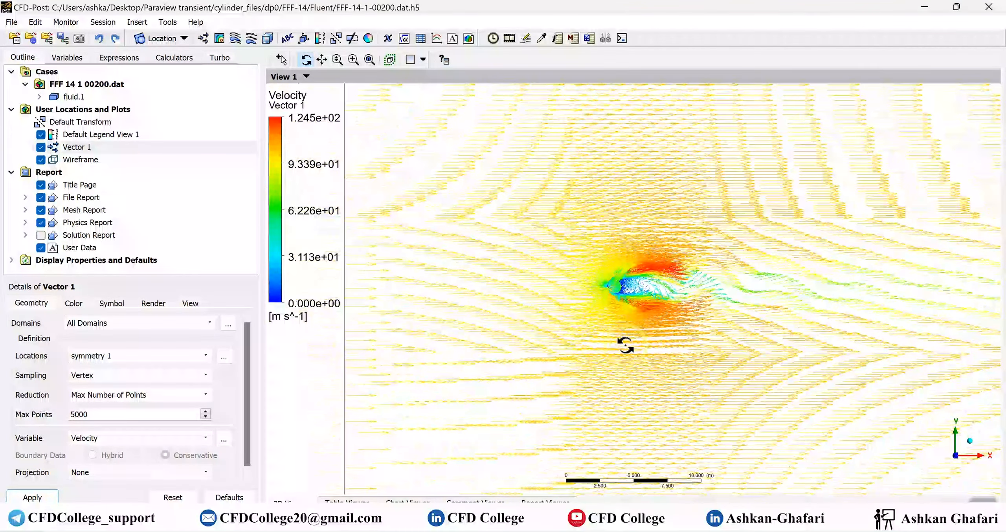
scroll(624, 344, "down", 3)
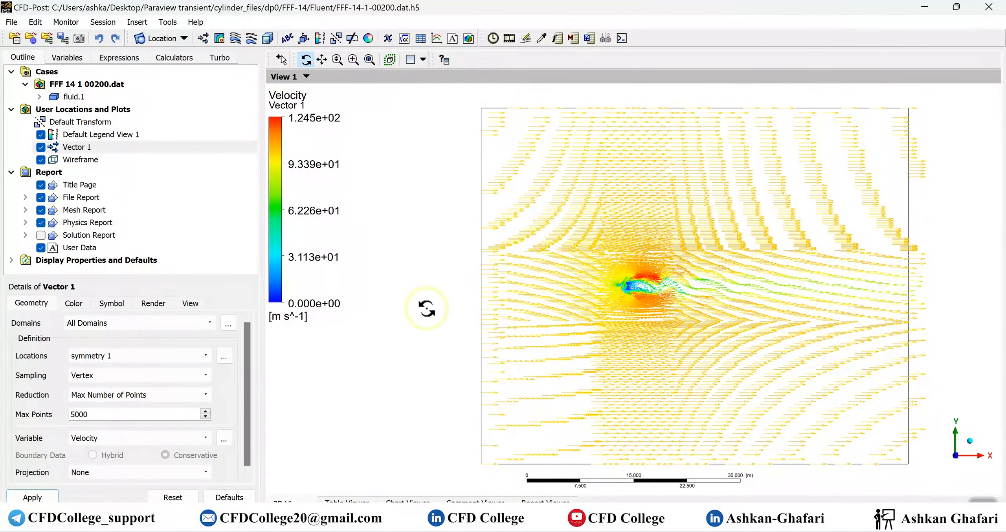
Apply Face Center sampling with the Reduction Factor method to the vector plot and inspect the cylinder wake up close
left_click(115, 399)
left_click(108, 375)
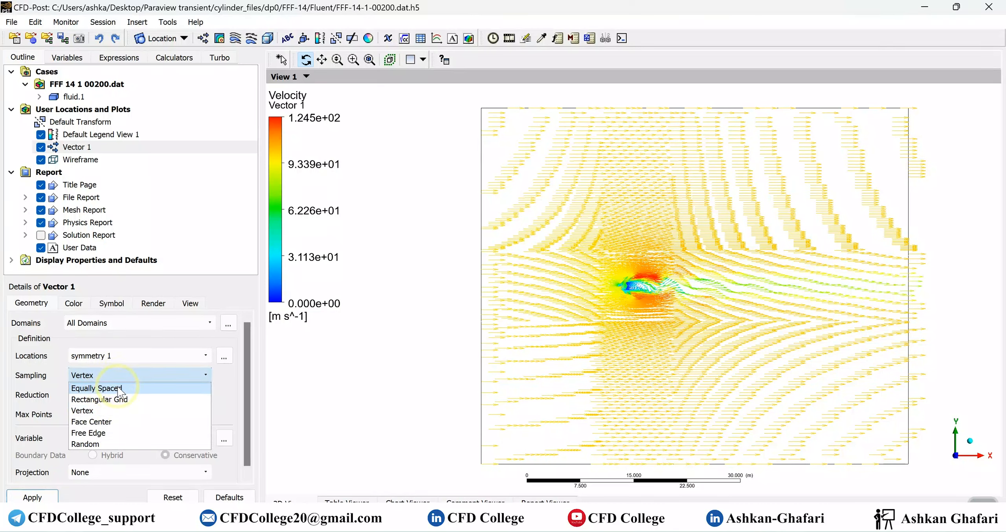
left_click(124, 422)
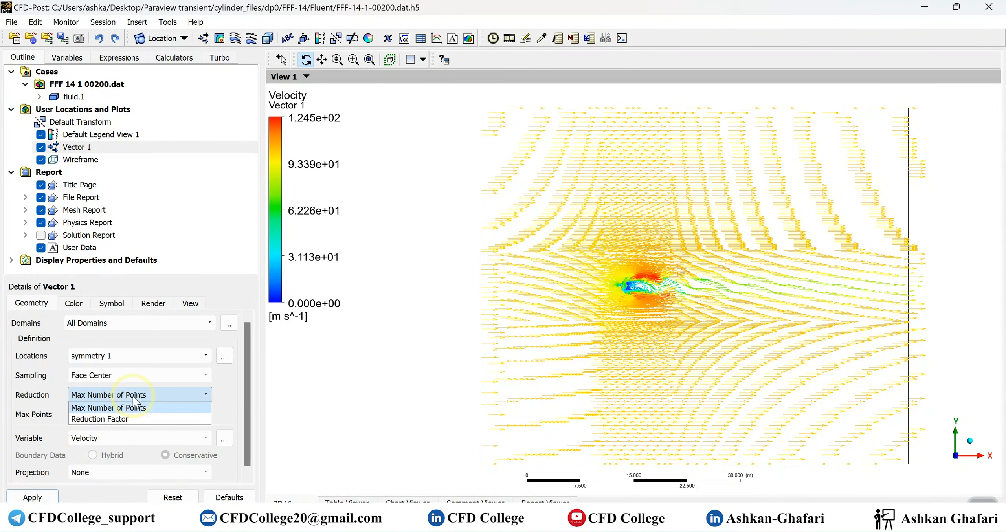
left_click(114, 419)
left_click(33, 497)
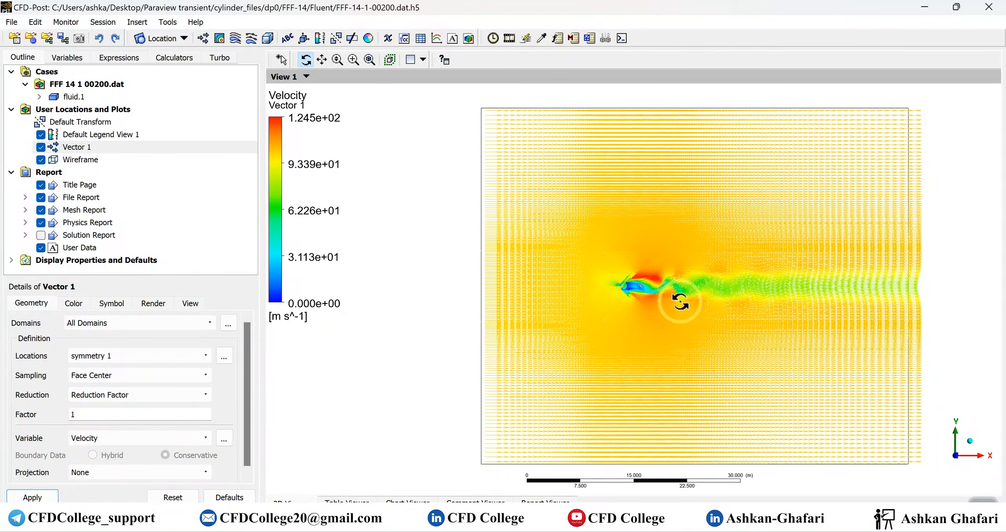
scroll(665, 295, "up", 2)
scroll(668, 303, "up", 4)
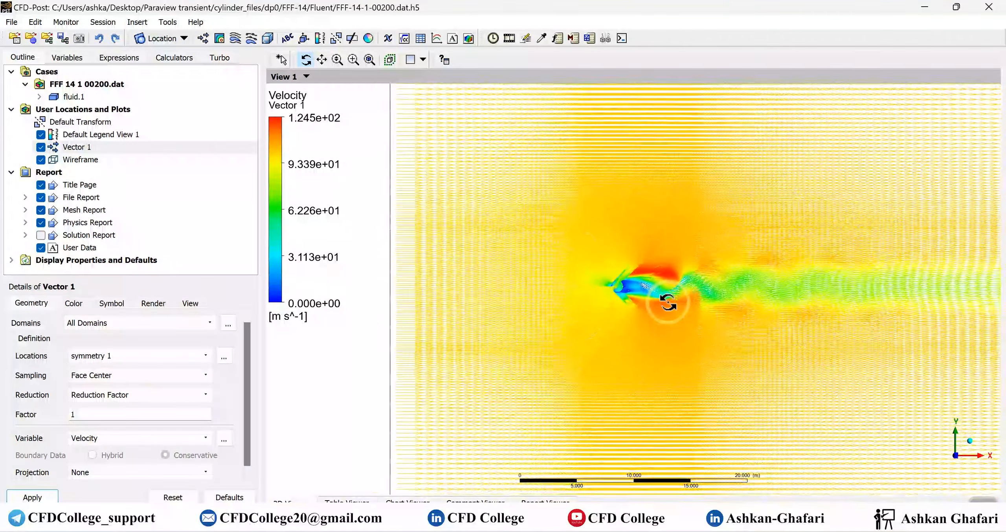
scroll(616, 316, "up", 4)
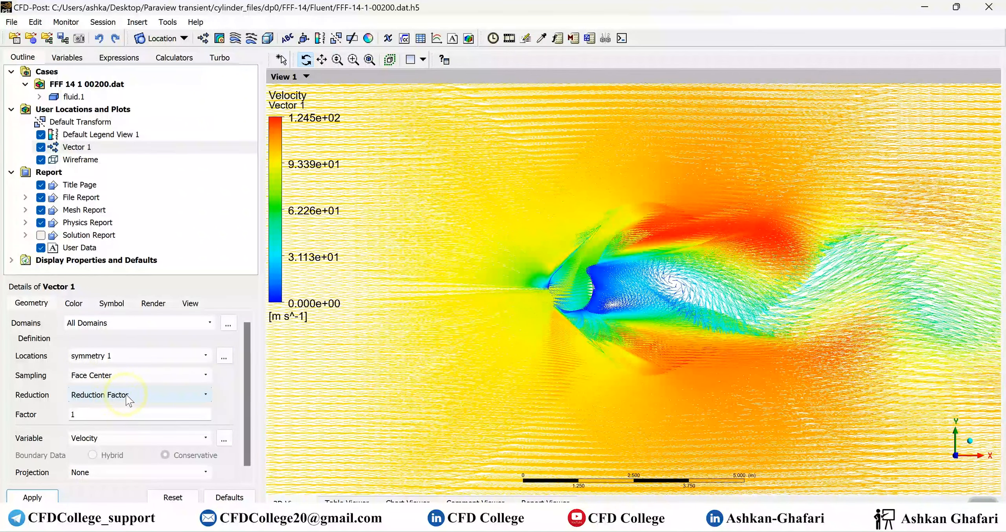
Set the reduction factor of the face-centre-sampled vectors to 5 and apply it
double_click(131, 419)
type("5")
left_click(33, 498)
scroll(590, 377, "down", 5)
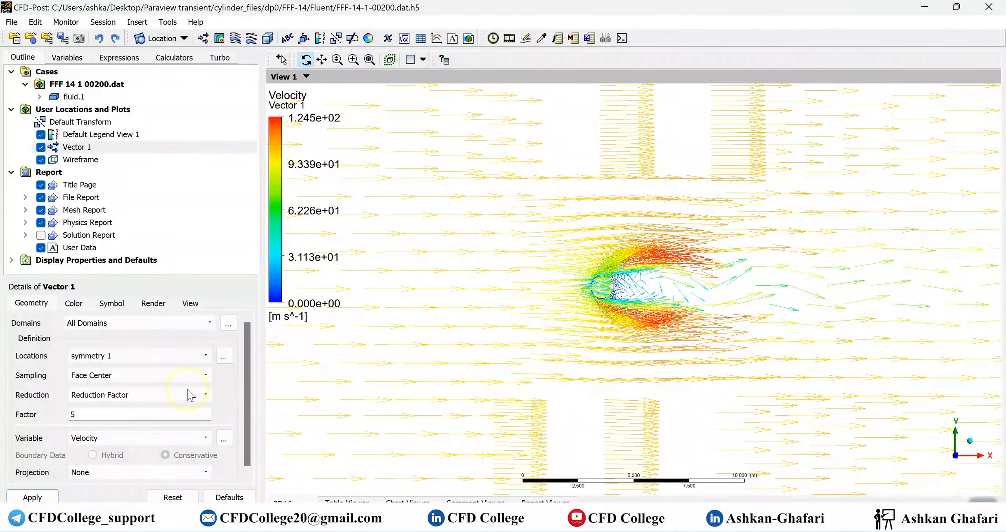
scroll(636, 348, "down", 3)
Reset the reduction factor to 1 and apply Rectangular Grid sampling with 0.1 spacing to the vector plot
double_click(125, 414)
type("1")
left_click(121, 379)
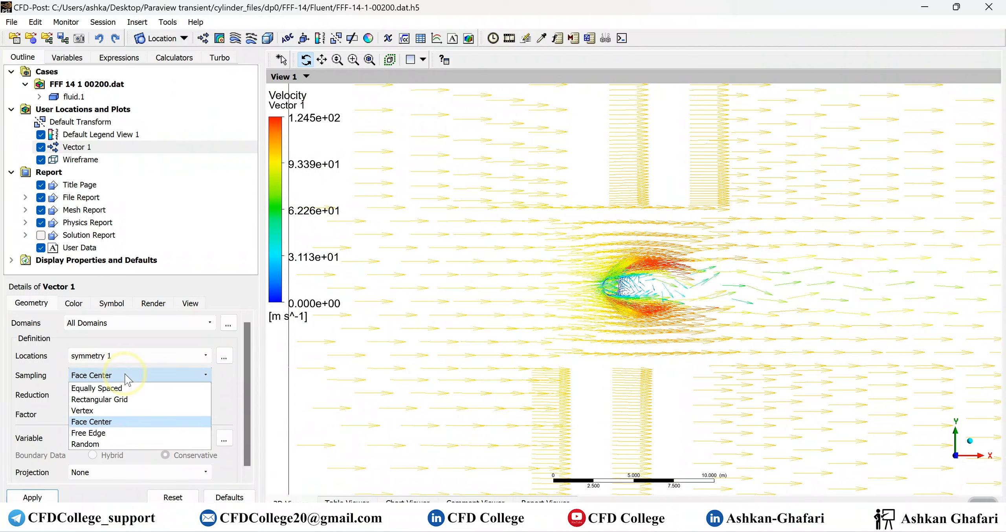
left_click(139, 399)
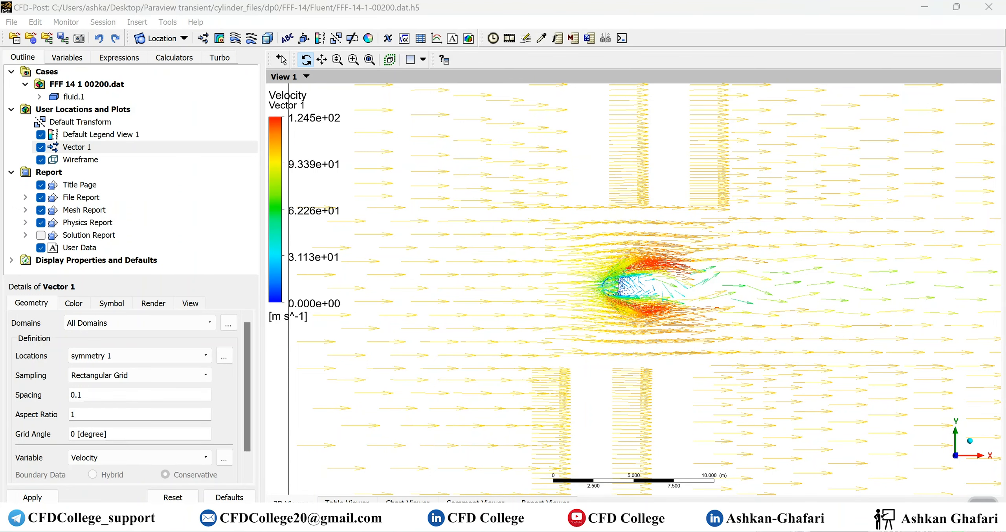
left_click(33, 497)
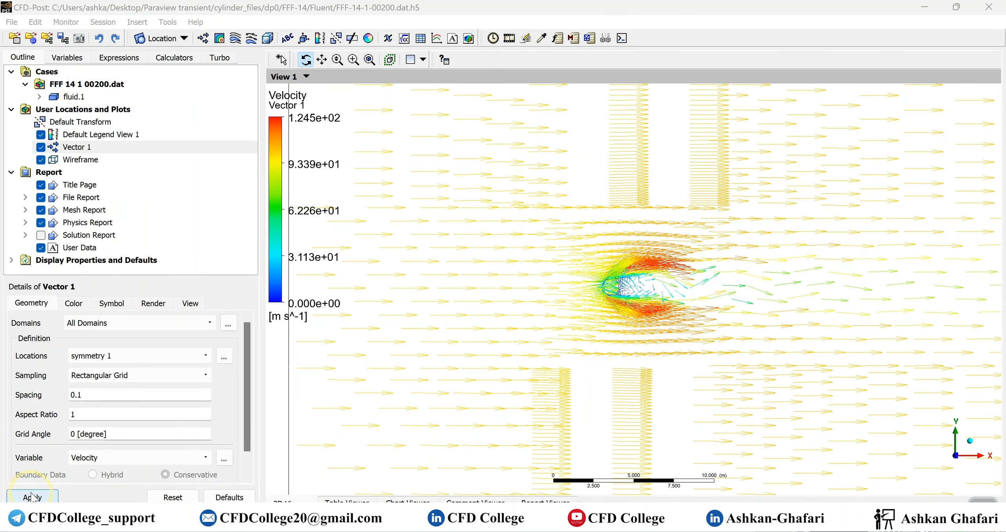
scroll(559, 404, "down", 2)
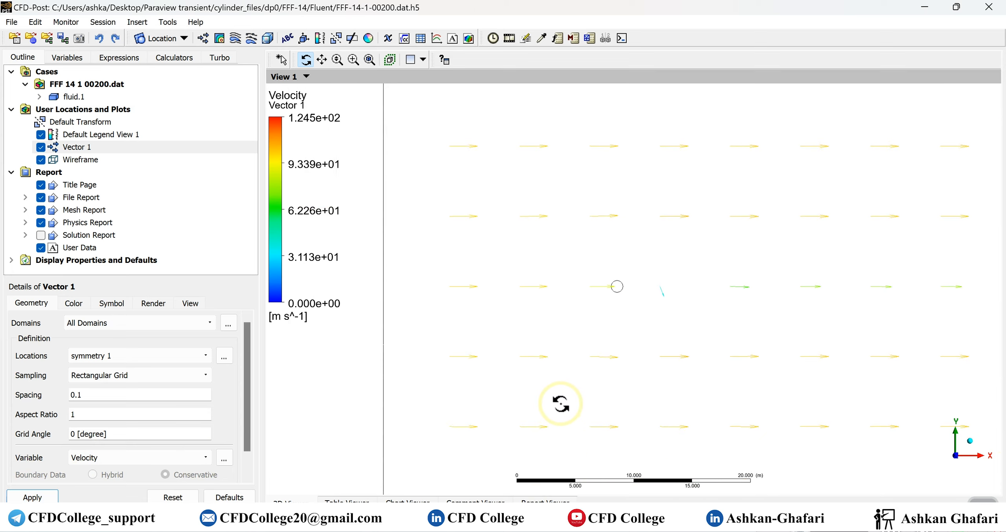
scroll(561, 400, "down", 2)
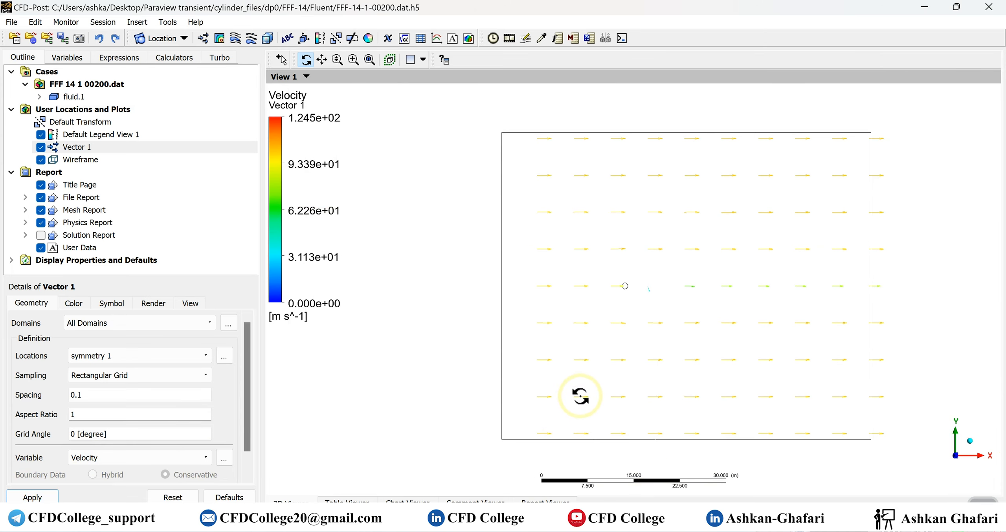
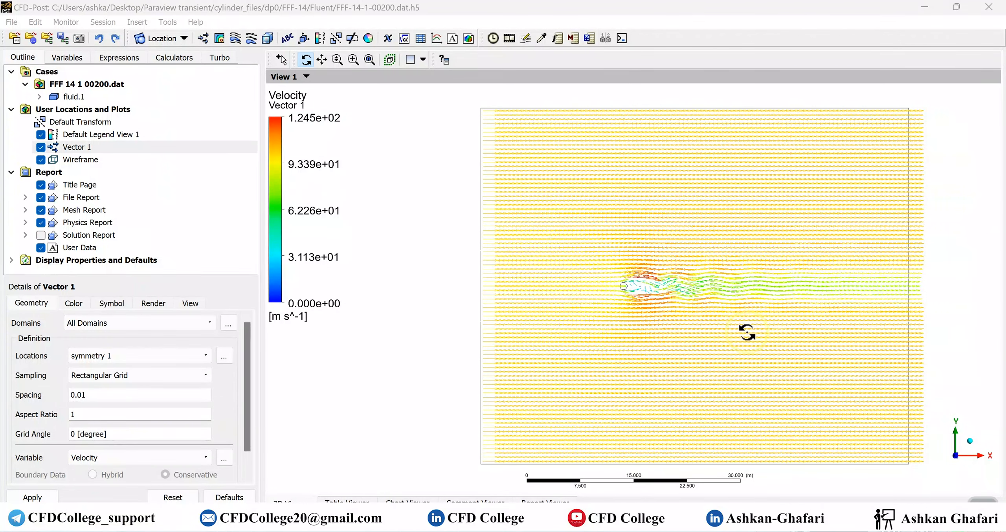
Return the velocity vector plot from Rectangular Grid to Vertex sampling and apply the change
left_click(154, 381)
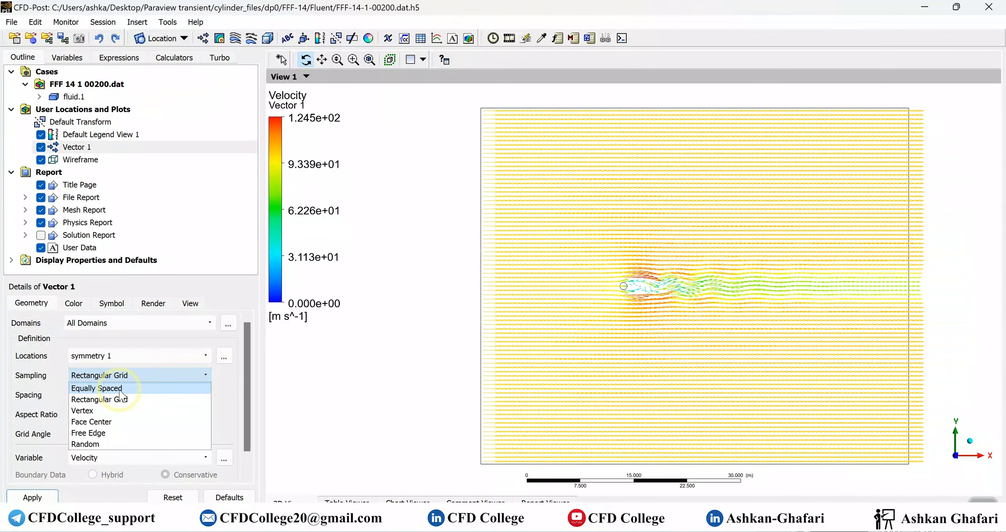
left_click(113, 410)
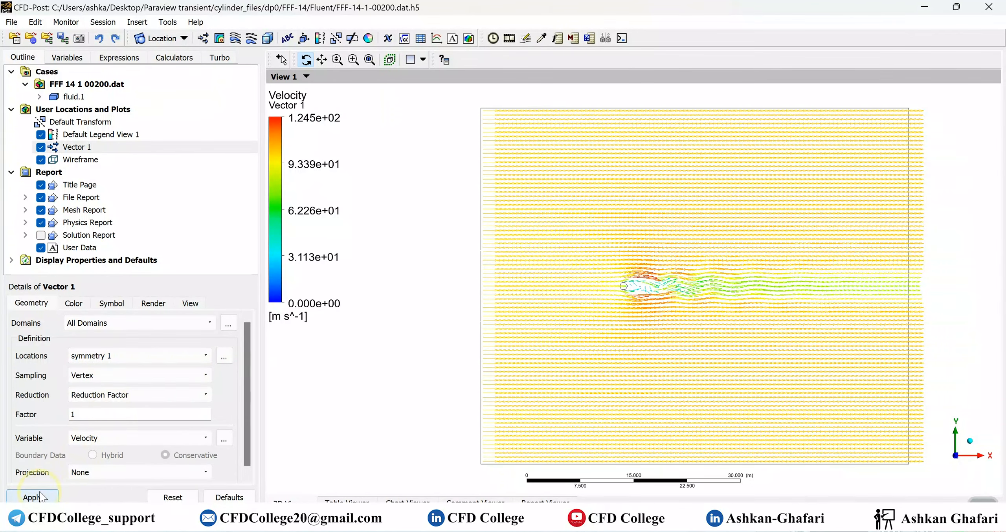
left_click(40, 497)
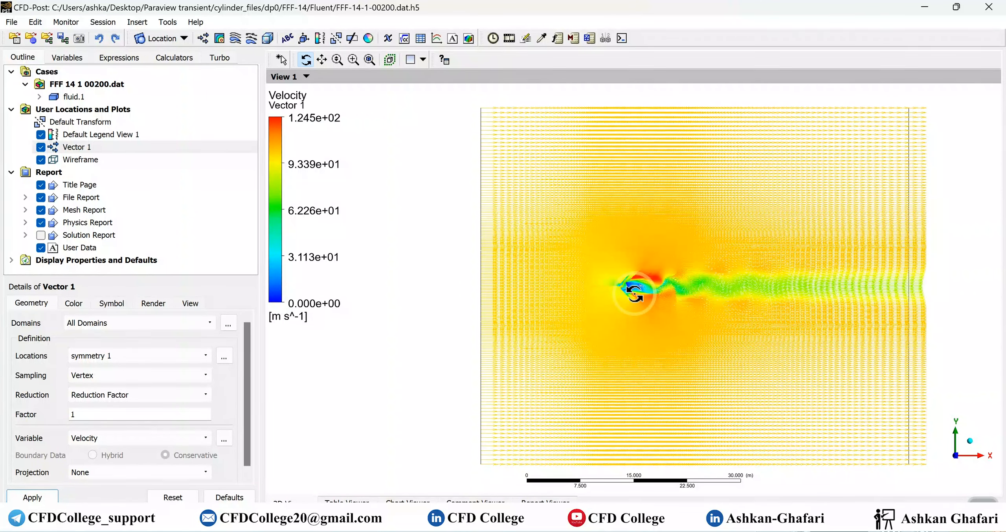
Review the symbol types available for the velocity vectors and keep Line Arrow selected
left_click(105, 305)
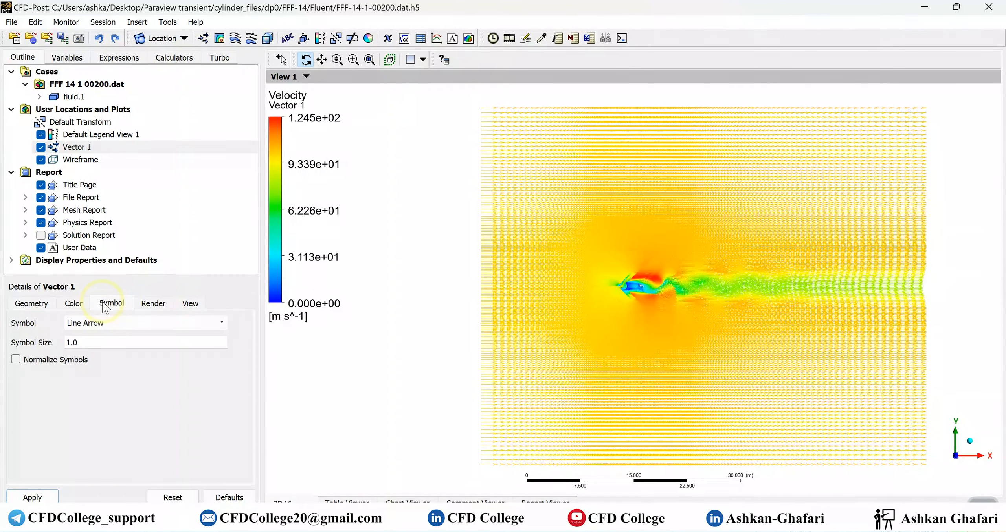
left_click(100, 330)
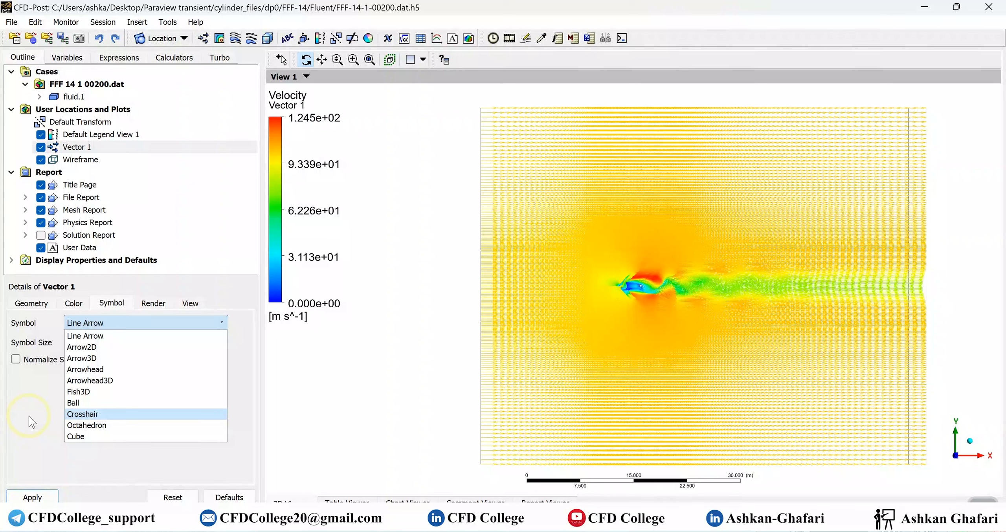
key("Return")
left_click(83, 323)
left_click(81, 333)
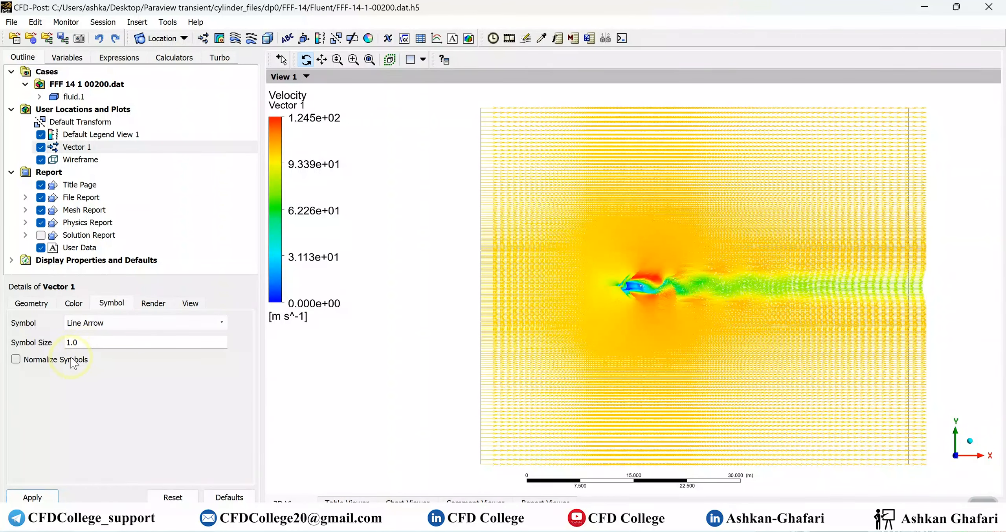
Reduce the symbol size of the velocity vectors to 0.2, apply it, and inspect the arrows around the cylinder
double_click(91, 343)
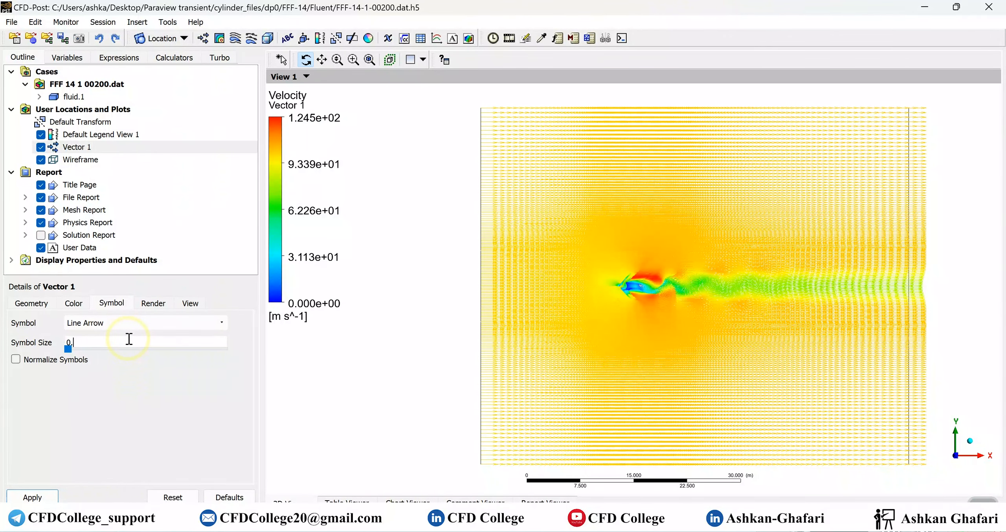
left_click(32, 498)
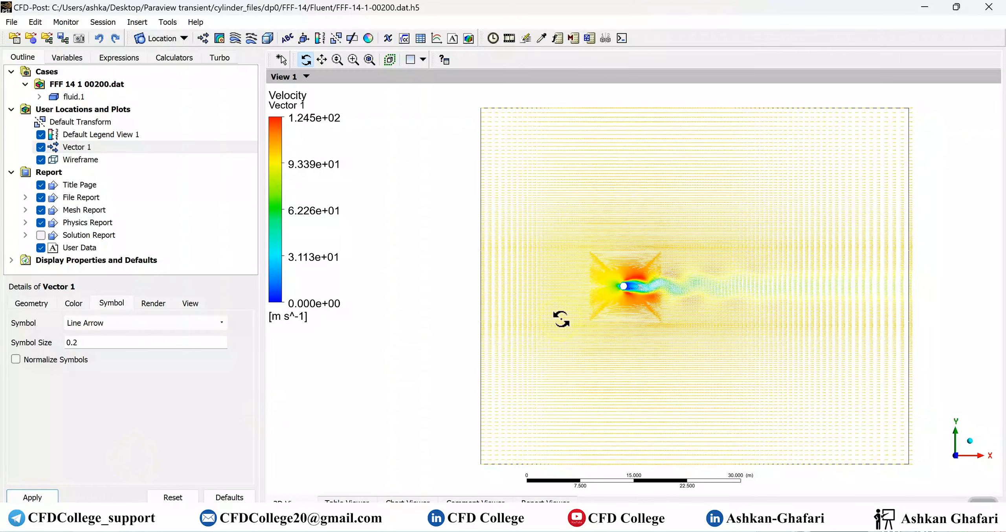
scroll(607, 309, "up", 3)
scroll(608, 305, "up", 5)
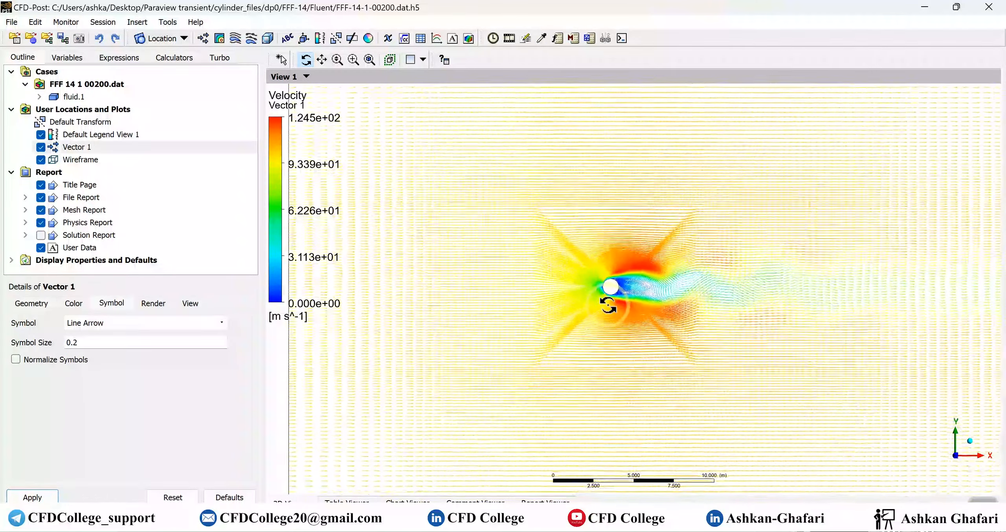
scroll(609, 305, "up", 5)
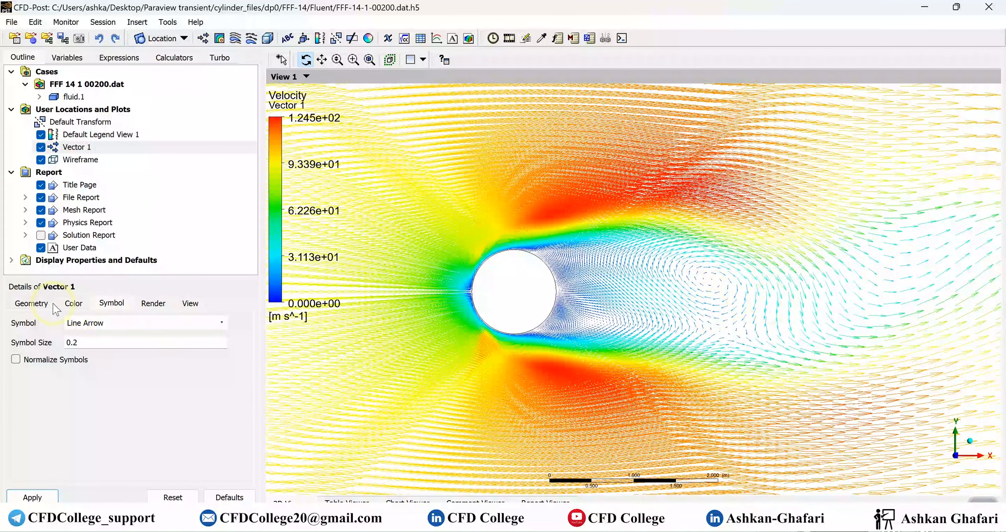
Set the reduction factor of the vertex-sampled velocity vectors to 2 and apply it
left_click(75, 304)
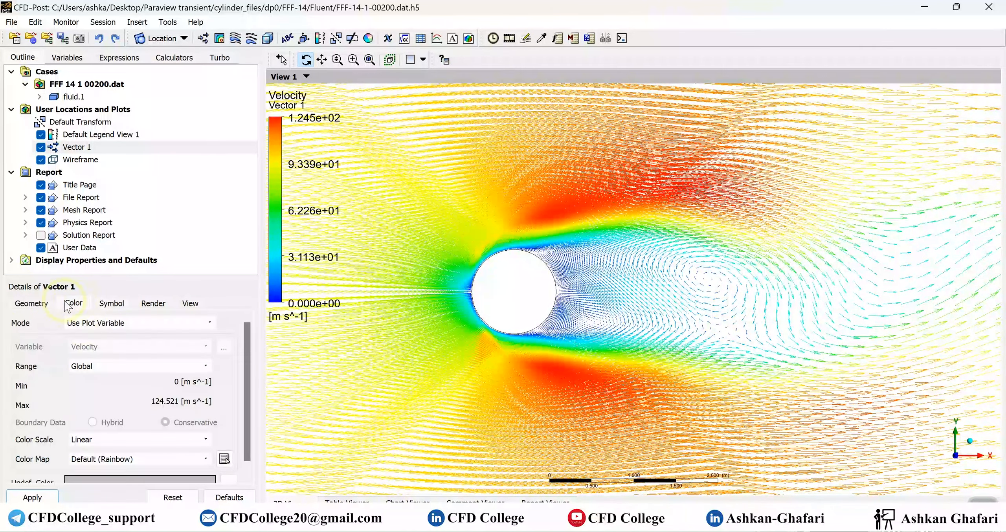
left_click(32, 305)
double_click(85, 416)
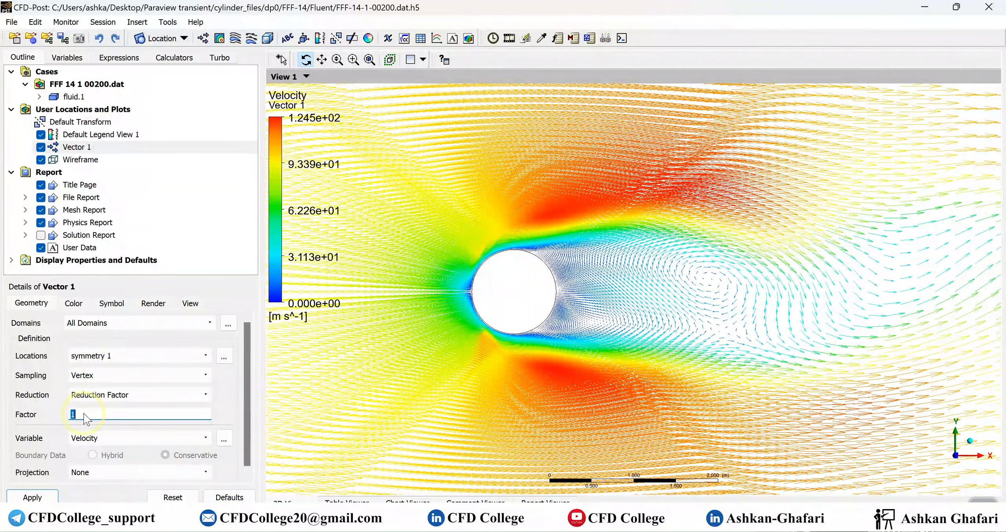
type("2")
left_click(32, 497)
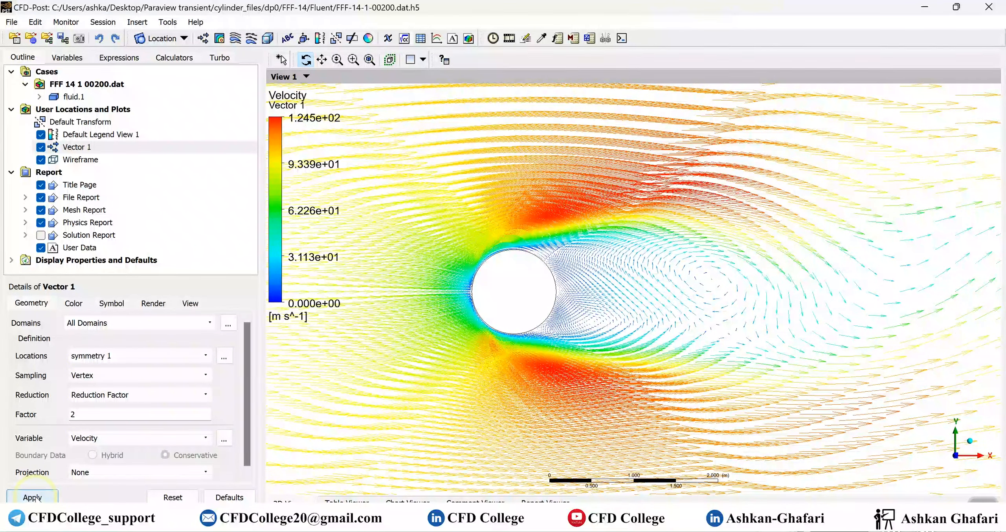
left_click(615, 340)
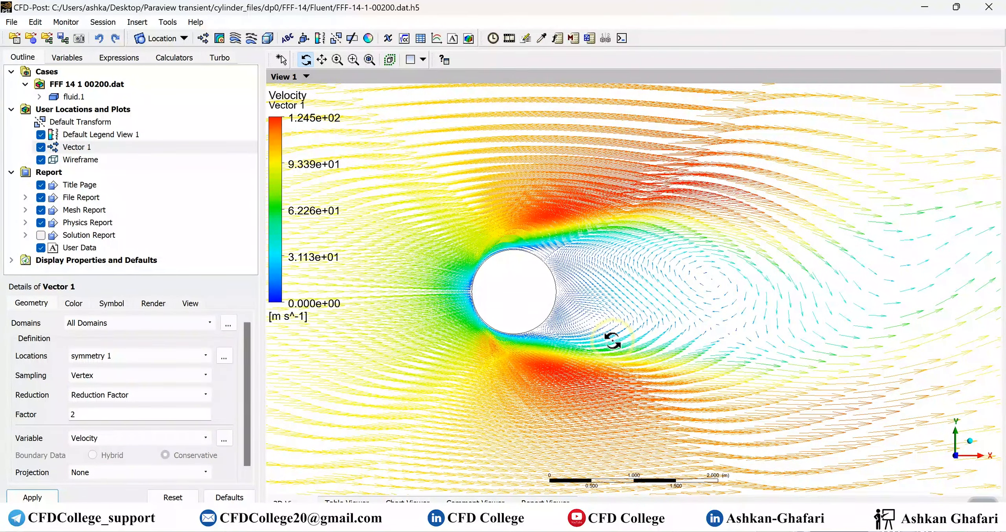
left_click(521, 324)
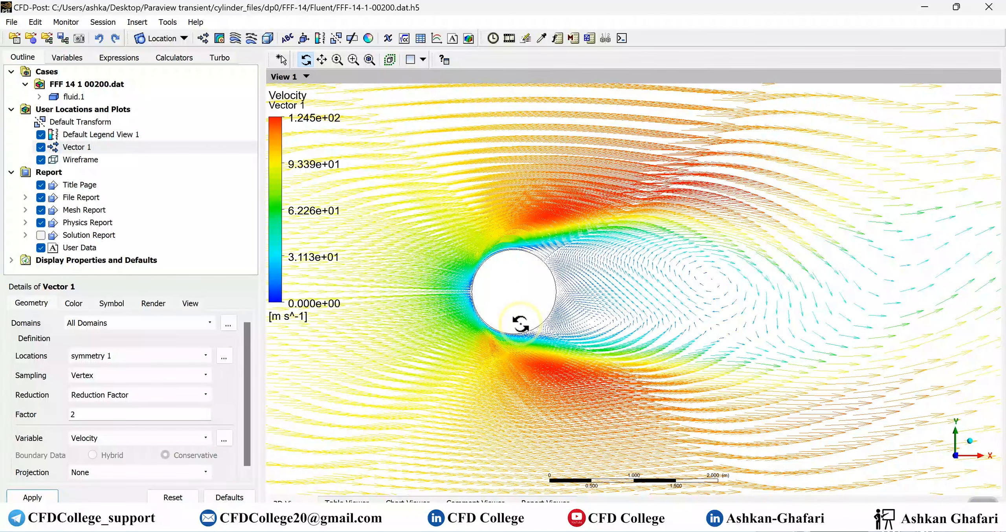
left_click(91, 376)
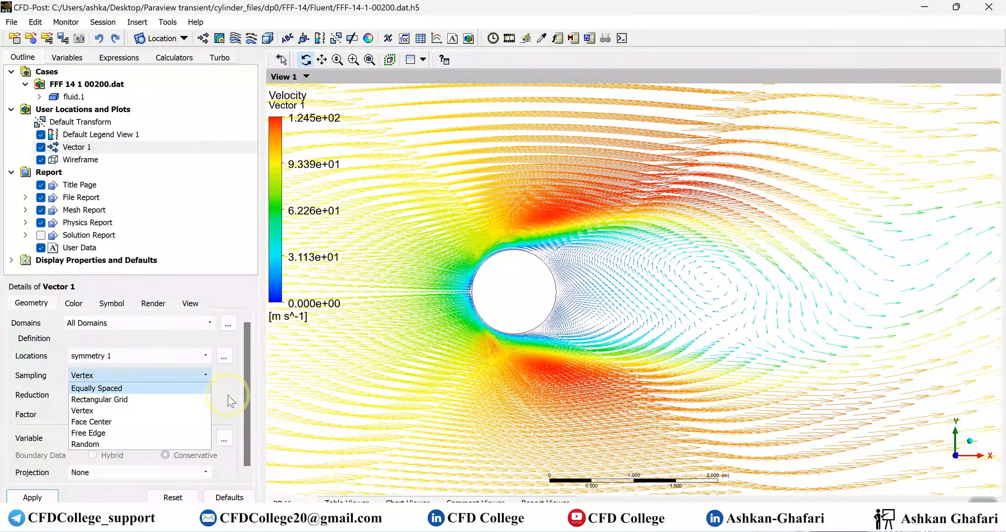
left_click(153, 388)
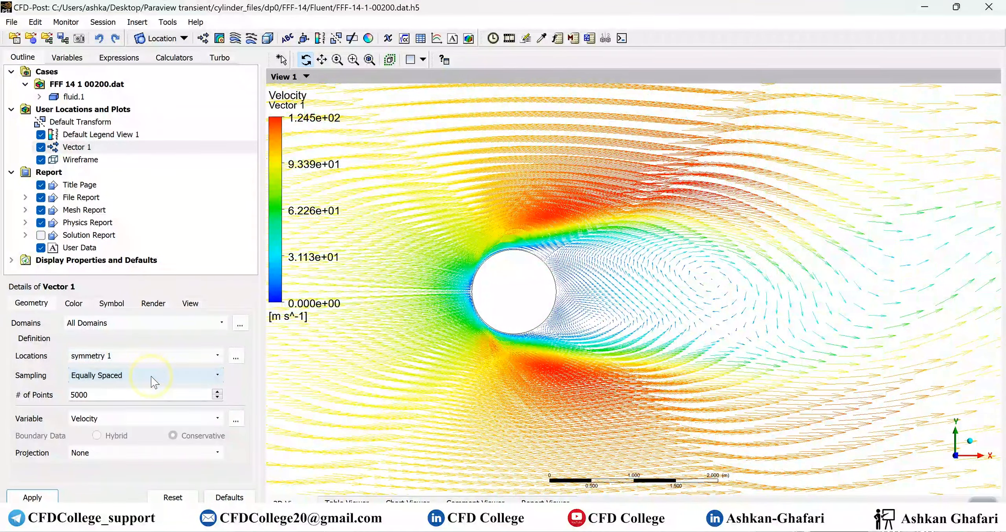
left_click(151, 376)
left_click(130, 410)
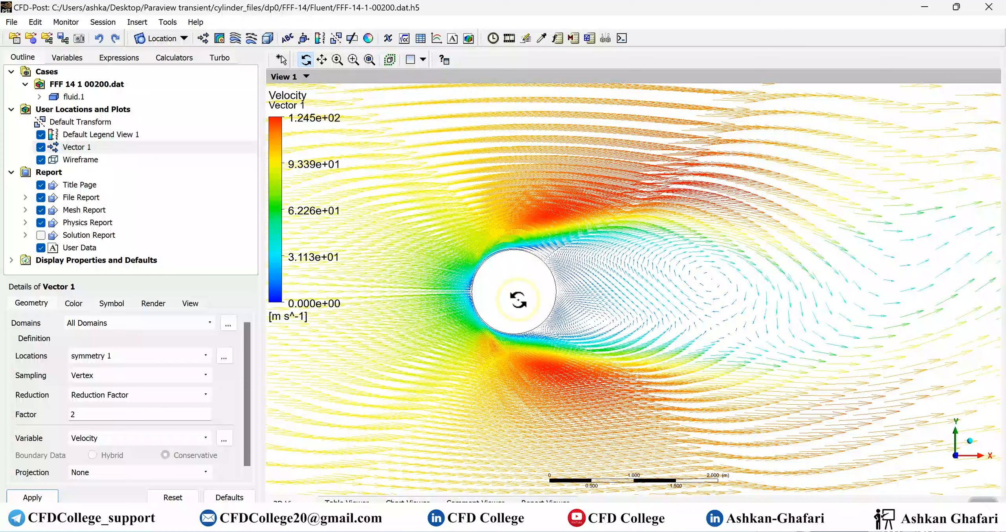
Switch the colour mode of the velocity vectors to Constant
scroll(529, 313, "down", 5)
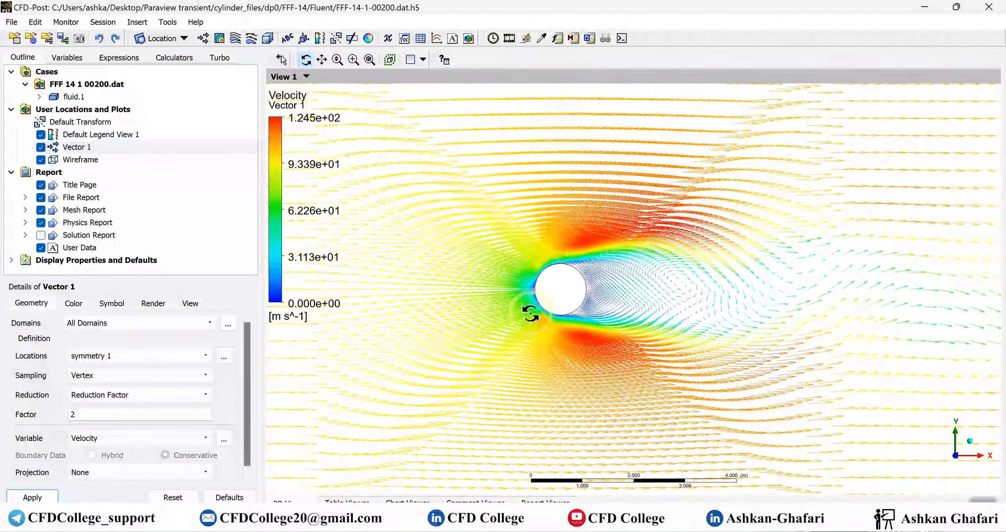
scroll(529, 313, "down", 4)
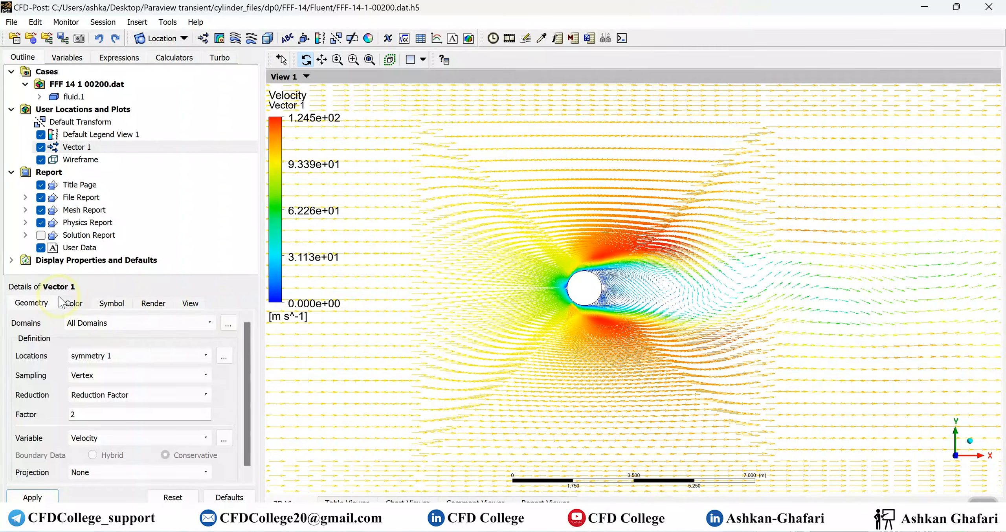
left_click(71, 305)
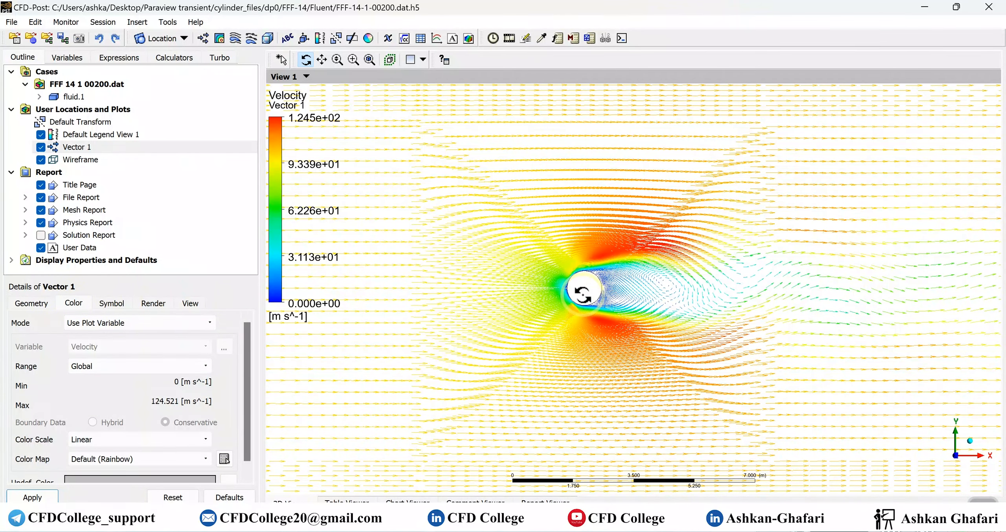
scroll(583, 294, "up", 5)
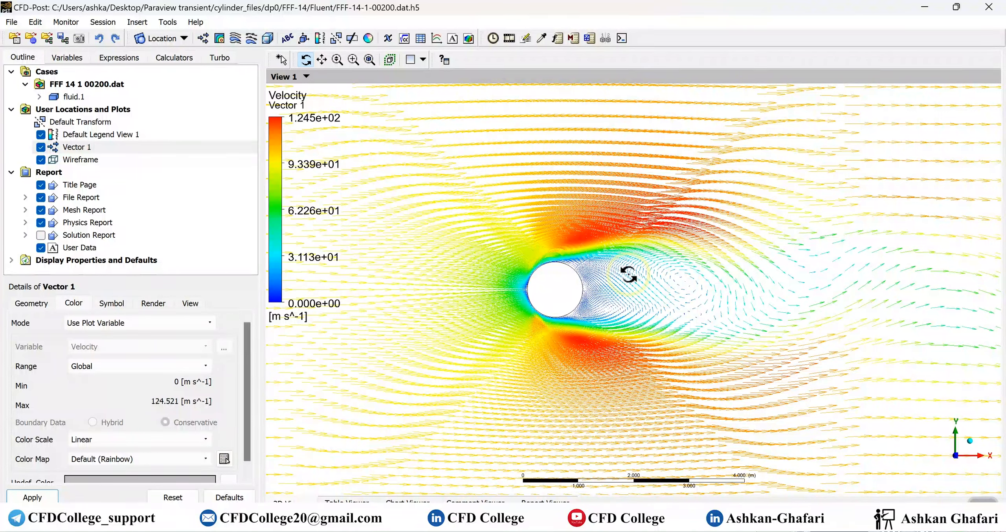
left_click(110, 323)
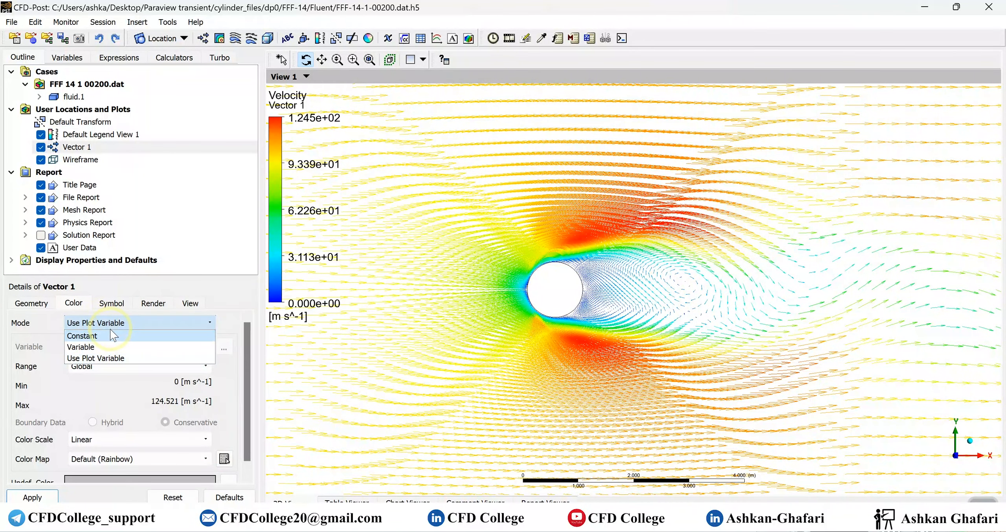
left_click(96, 347)
left_click(97, 351)
left_click(97, 350)
left_click(95, 324)
left_click(98, 338)
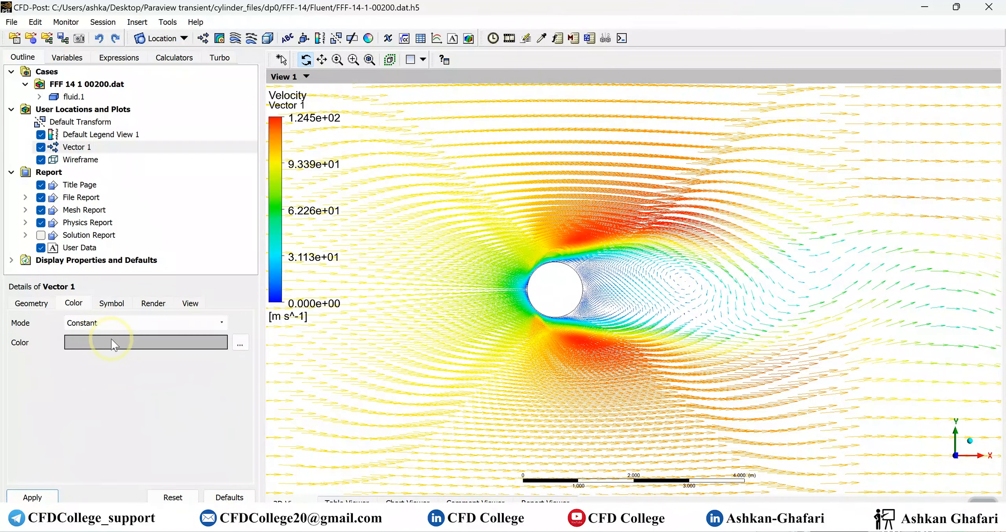
Choose black as the constant colour of the velocity vectors and apply it
left_click(111, 340)
left_click(111, 340)
left_click(112, 340)
left_click(111, 340)
left_click(111, 339)
left_click(111, 339)
left_click(112, 340)
left_click(111, 339)
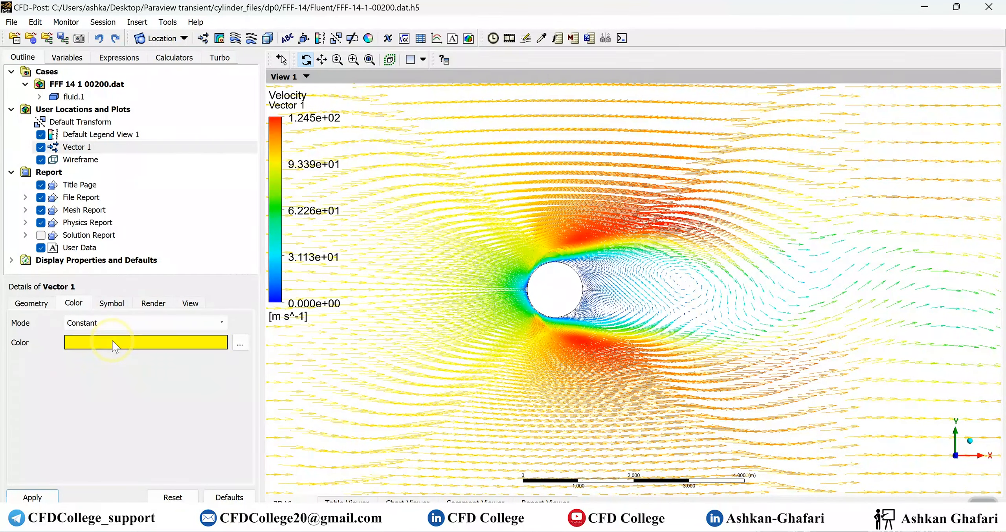
left_click(112, 339)
left_click(32, 496)
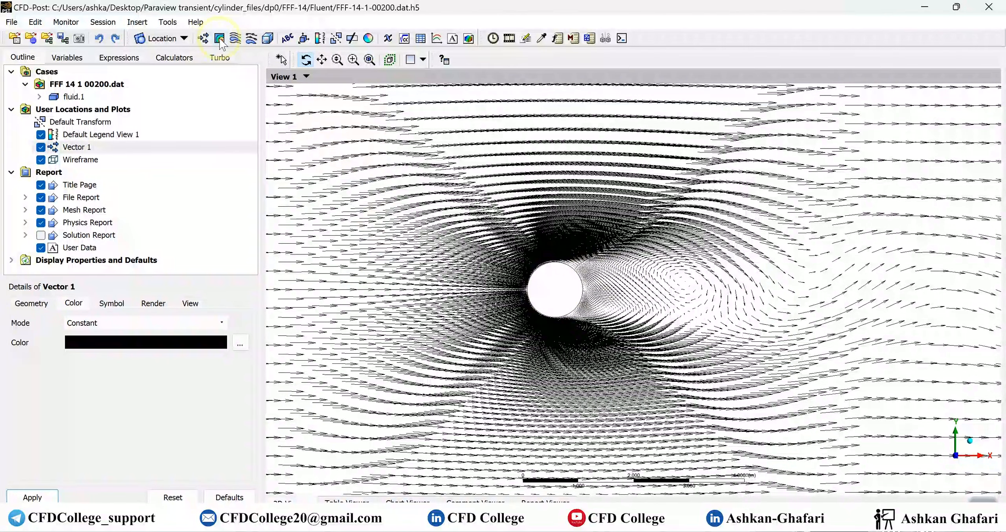
Show the symmetry 1 boundary of fluid.1 and colour it by the Velocity variable, applying the change
left_click(39, 96)
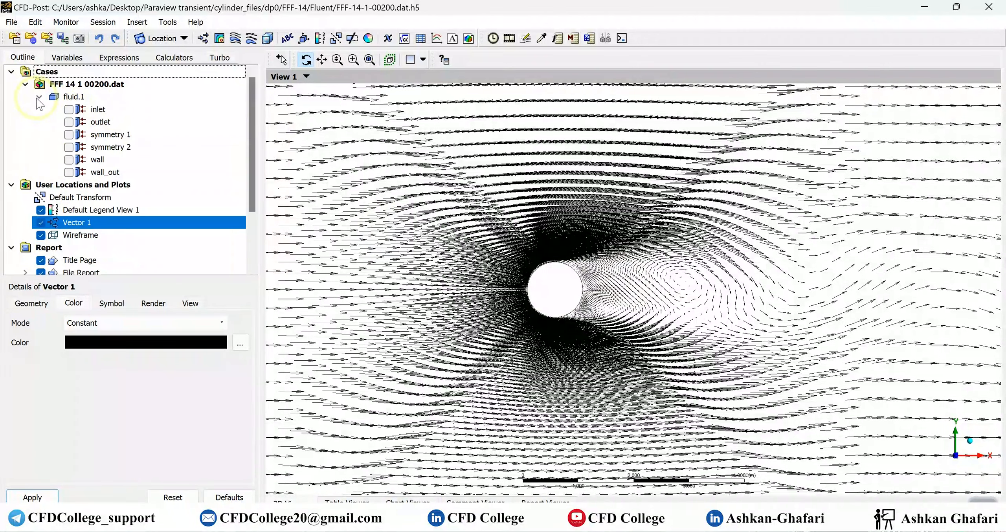
left_click(68, 135)
left_click(108, 135)
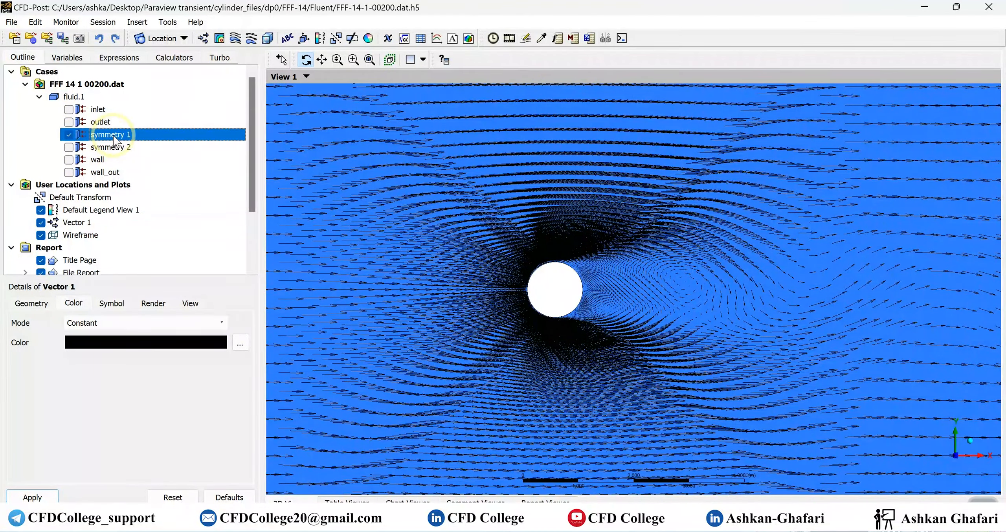
left_click(98, 323)
left_click(98, 347)
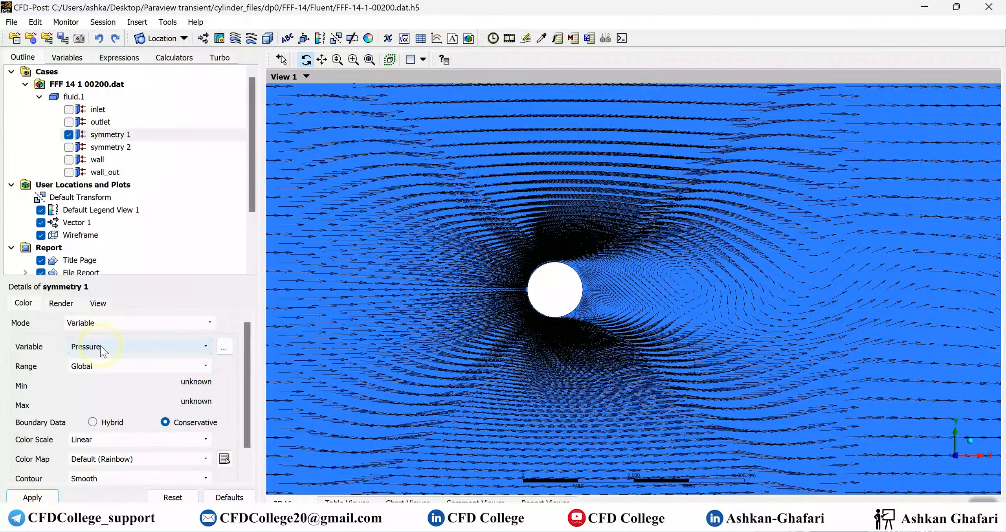
left_click(104, 346)
left_click(101, 389)
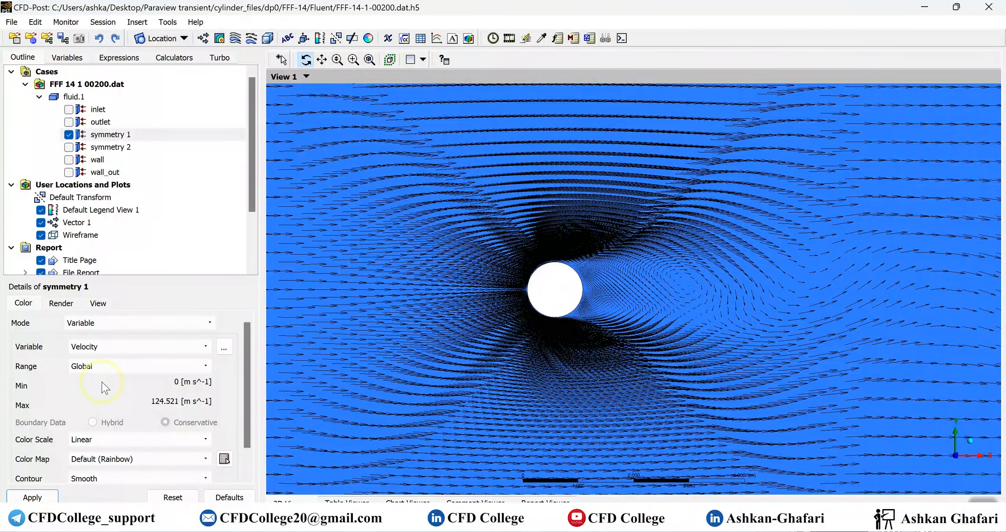
left_click(32, 498)
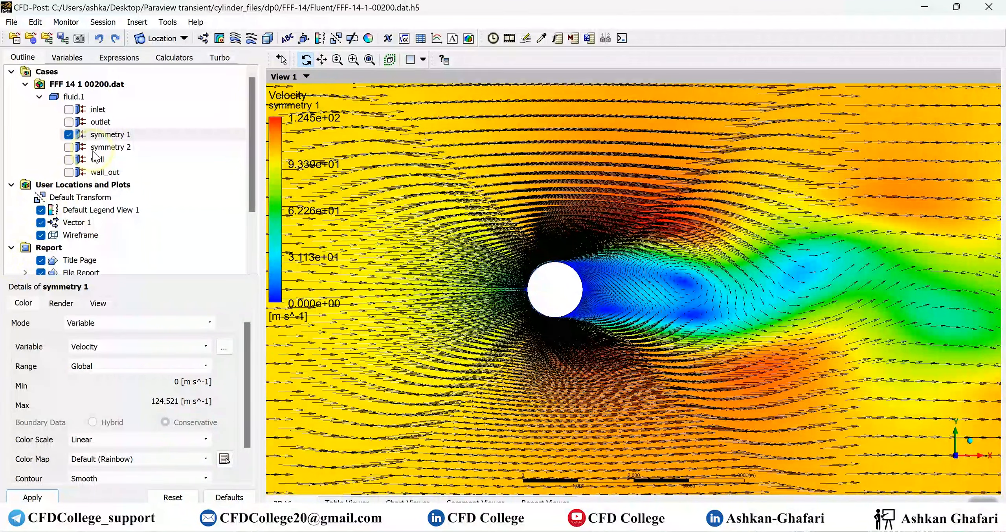
Change the sampling of Vector 1 to Equally Spaced with 5000 points and apply it
left_click(25, 84)
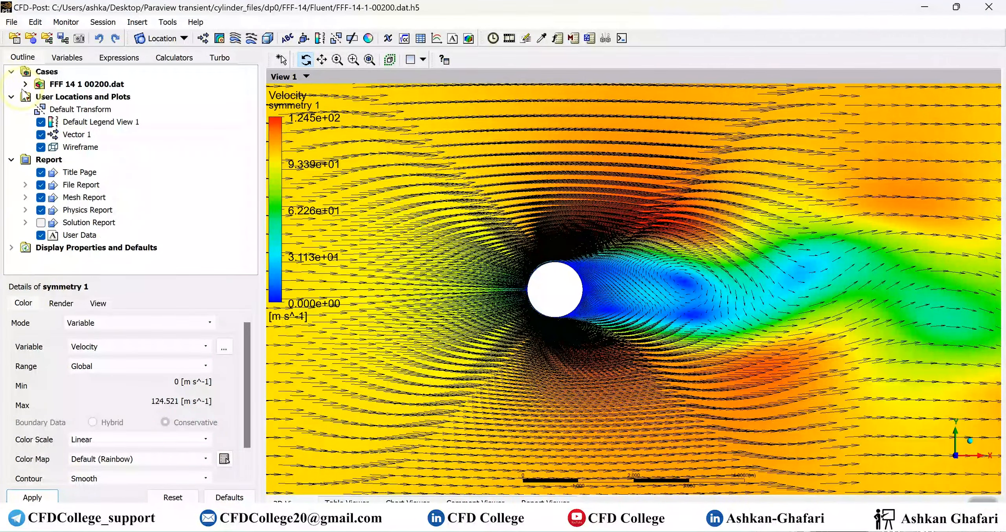
left_click(77, 135)
left_click(112, 377)
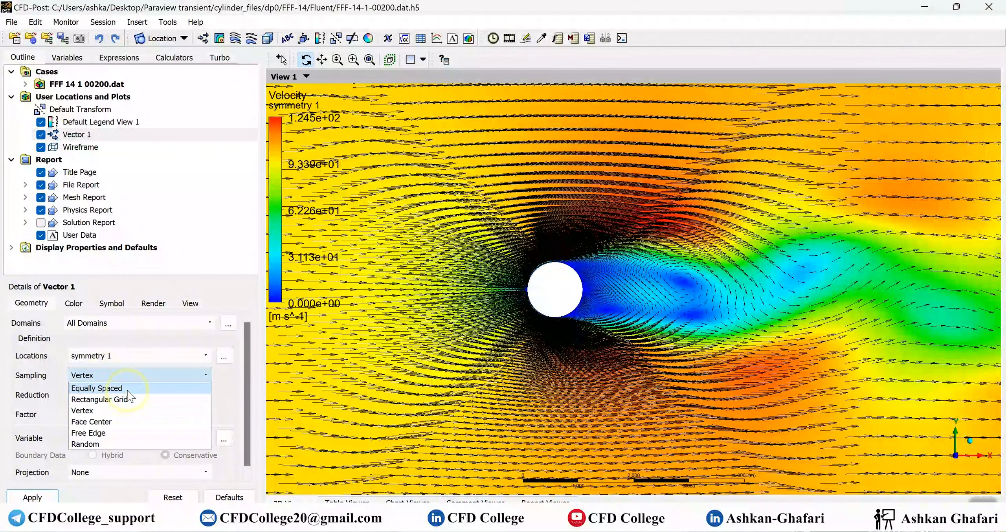
left_click(128, 390)
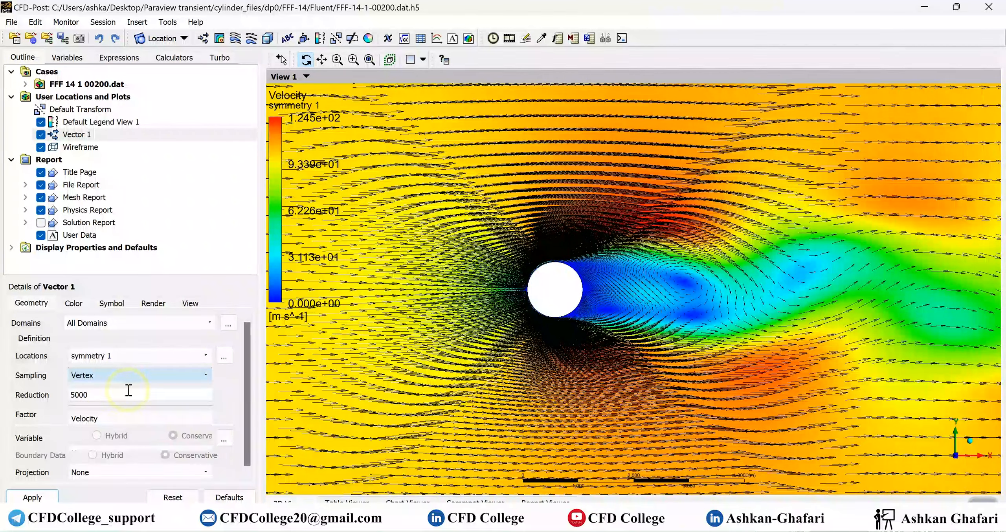
left_click(115, 375)
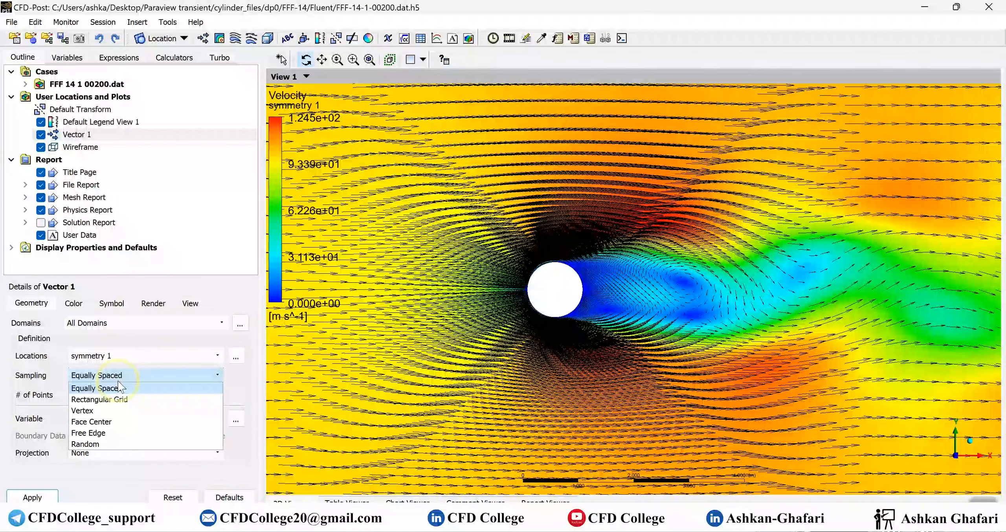
left_click(117, 390)
left_click(32, 497)
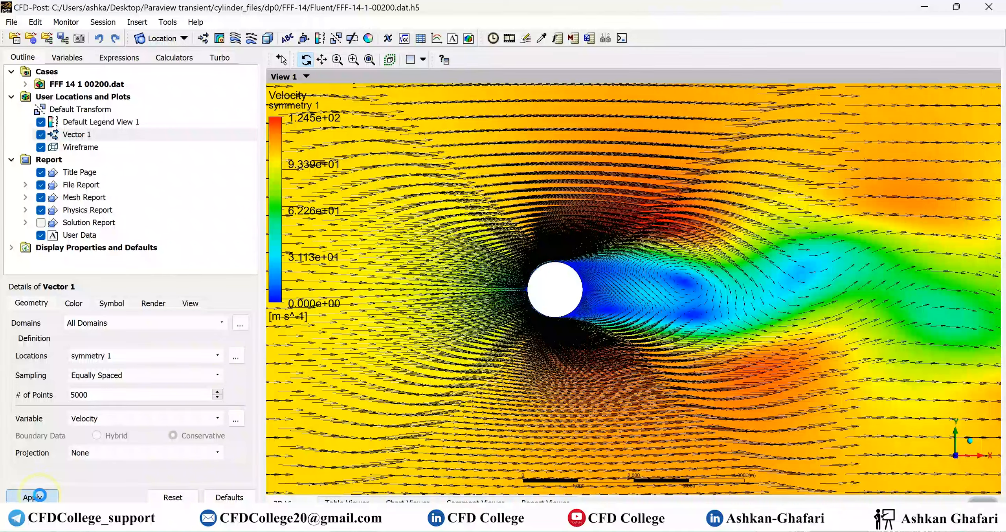
Increase the number of equally spaced vector points to 10000 and apply it
left_click(110, 394)
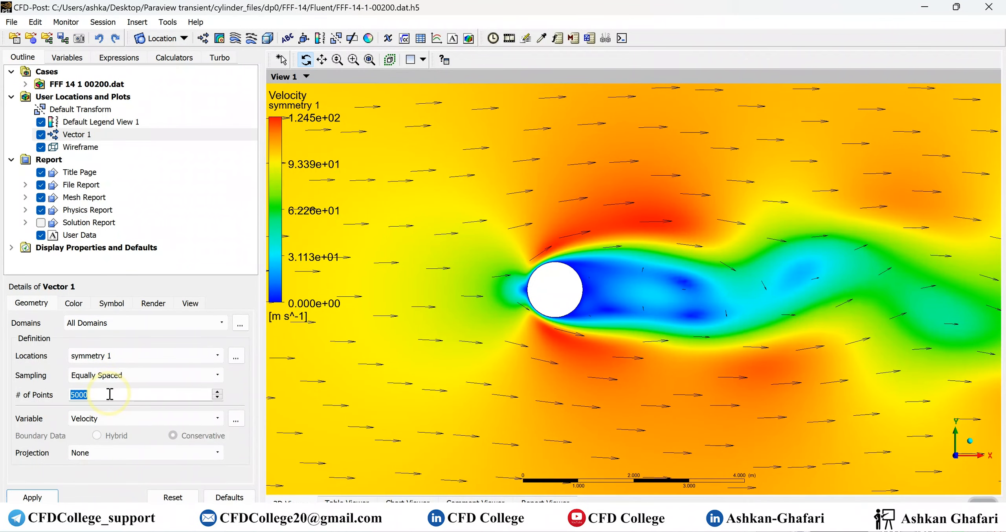
type("10000")
left_click(32, 497)
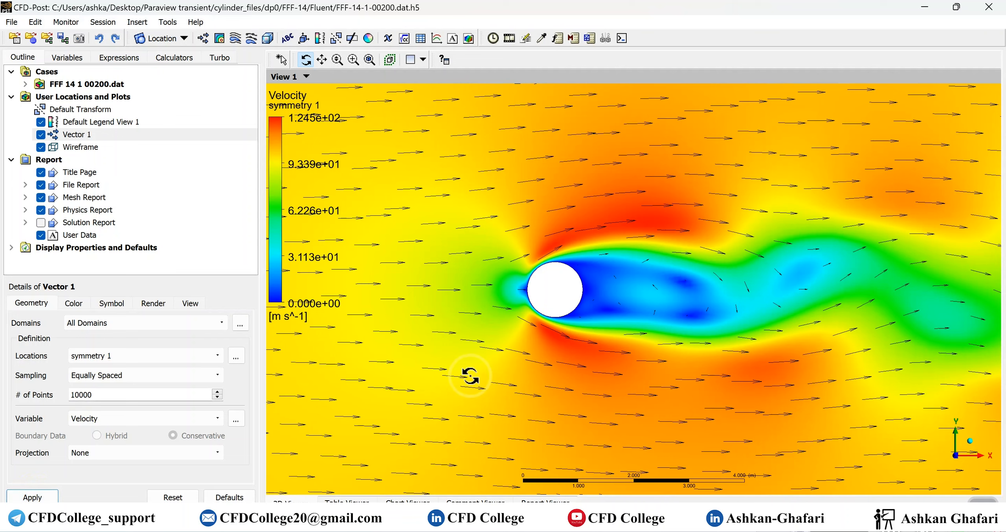
Create a new iso clip and set its location to symmetry 1
left_click(162, 39)
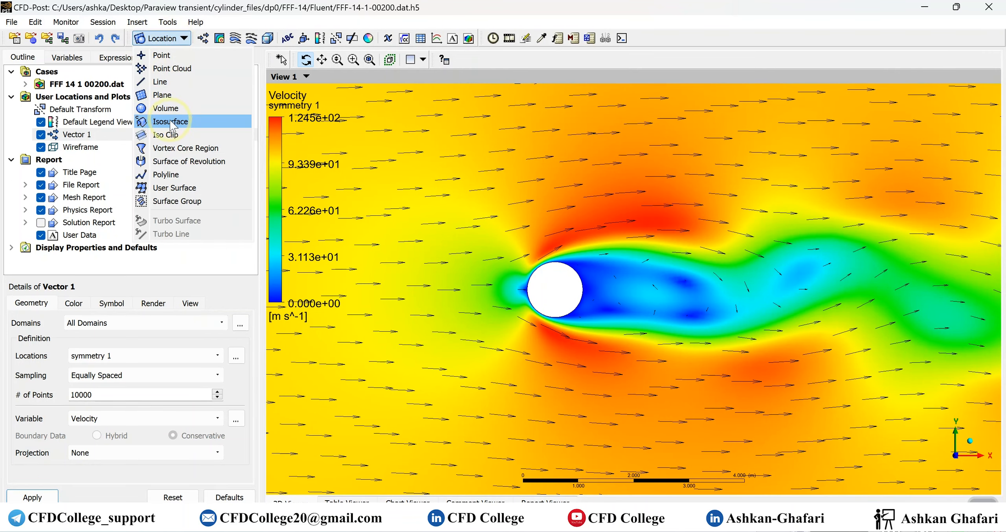
left_click(172, 135)
left_click(198, 189)
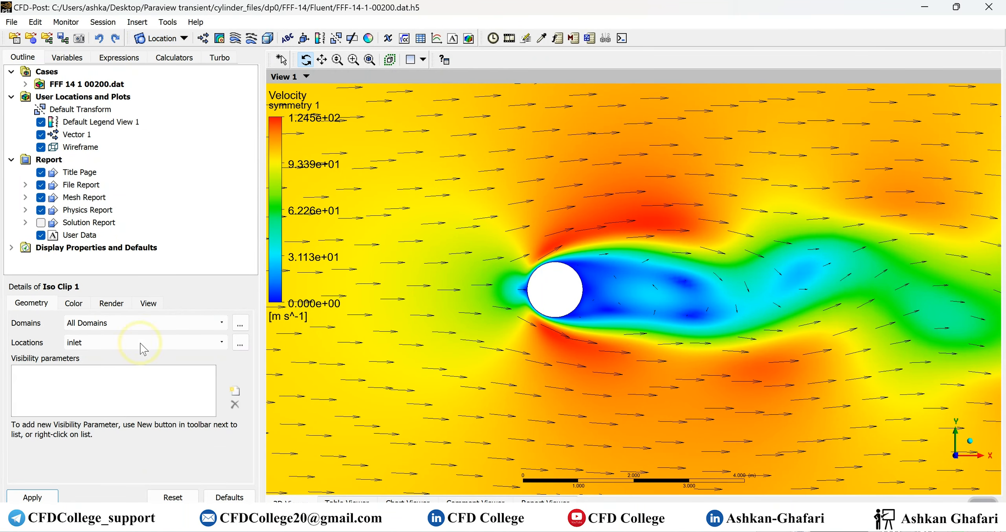
left_click(124, 338)
left_click(120, 376)
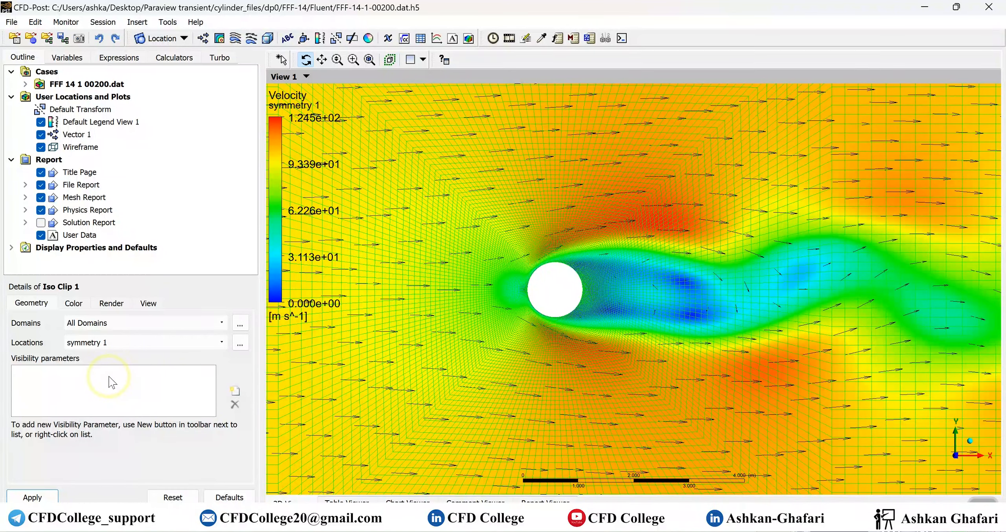
Add a visibility parameter to Iso Clip 1 that shows only X <= 5 m
left_click(234, 391)
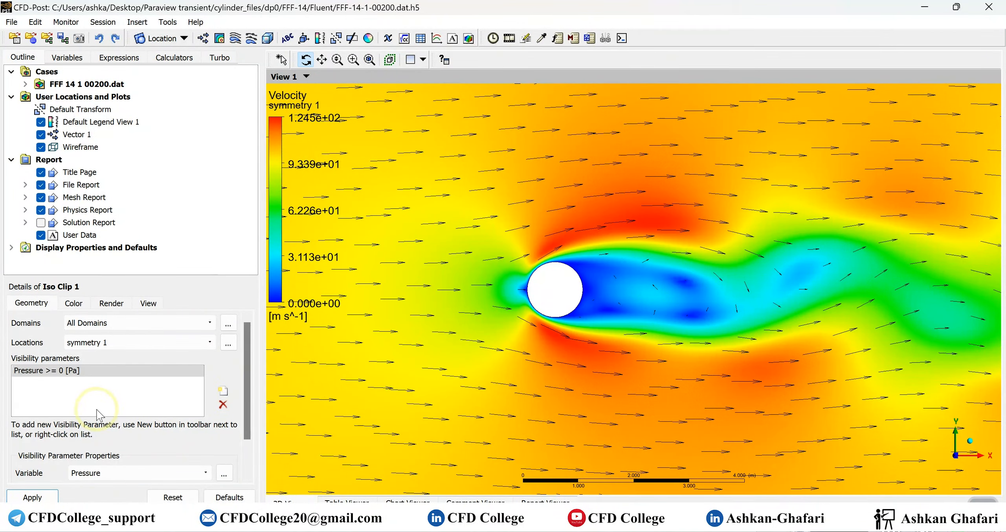
left_click(138, 473)
scroll(141, 433, "down", 2)
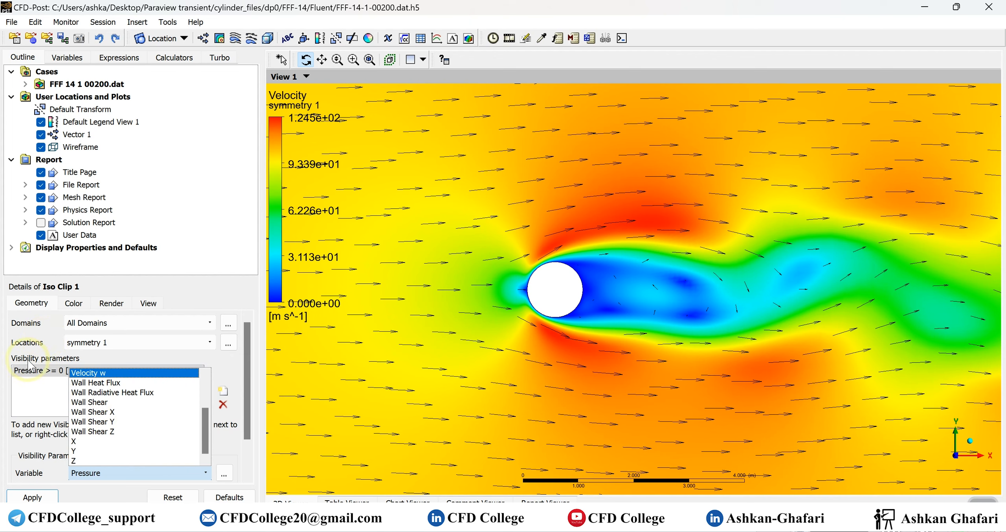
left_click(96, 444)
scroll(135, 455, "down", 2)
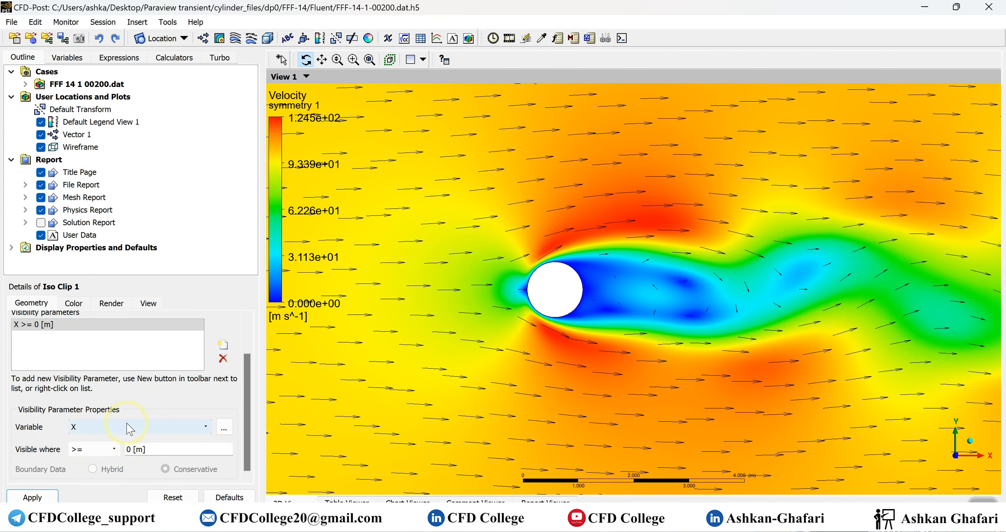
left_click(99, 449)
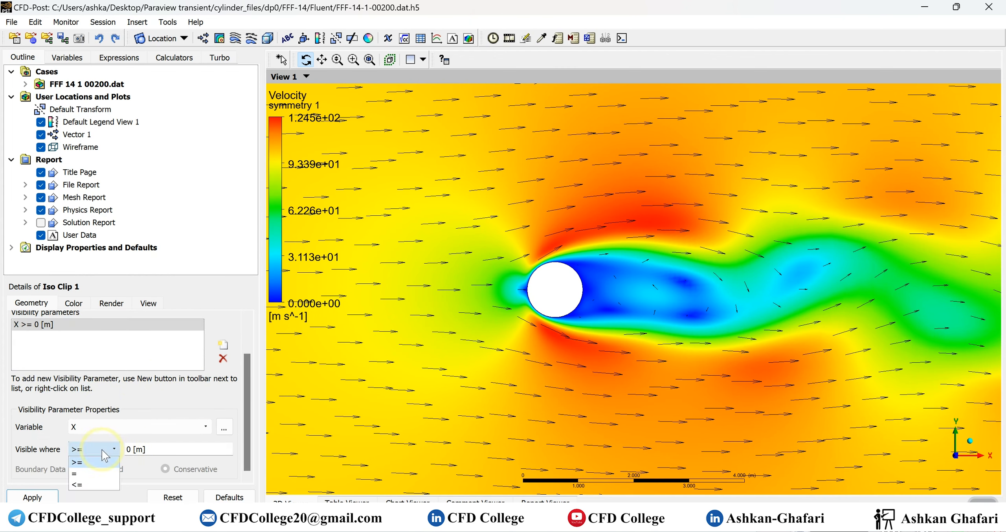
left_click(97, 484)
left_click(172, 445)
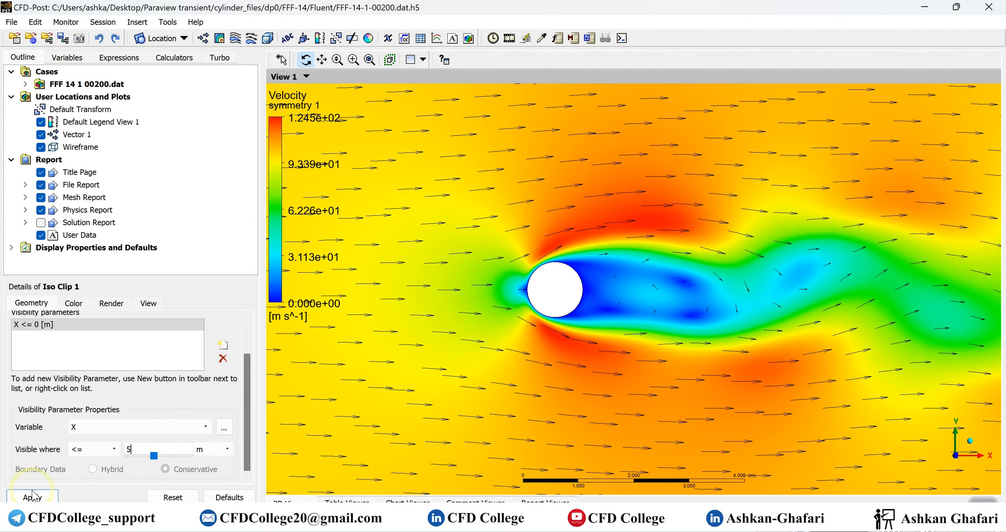
Add a second visibility parameter to the iso clip that shows only X >= -5 m
left_click(223, 346)
left_click(117, 434)
scroll(118, 484, "down", 2)
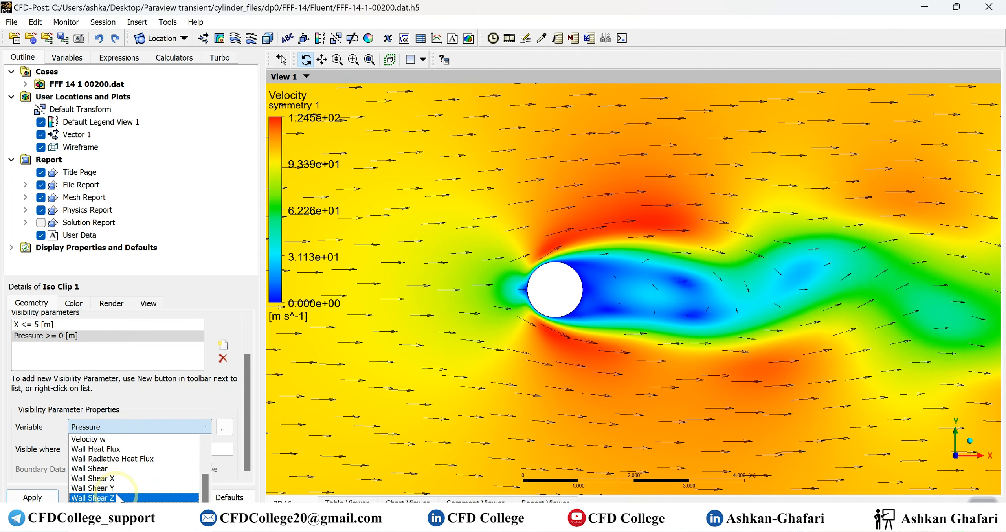
left_click(119, 499)
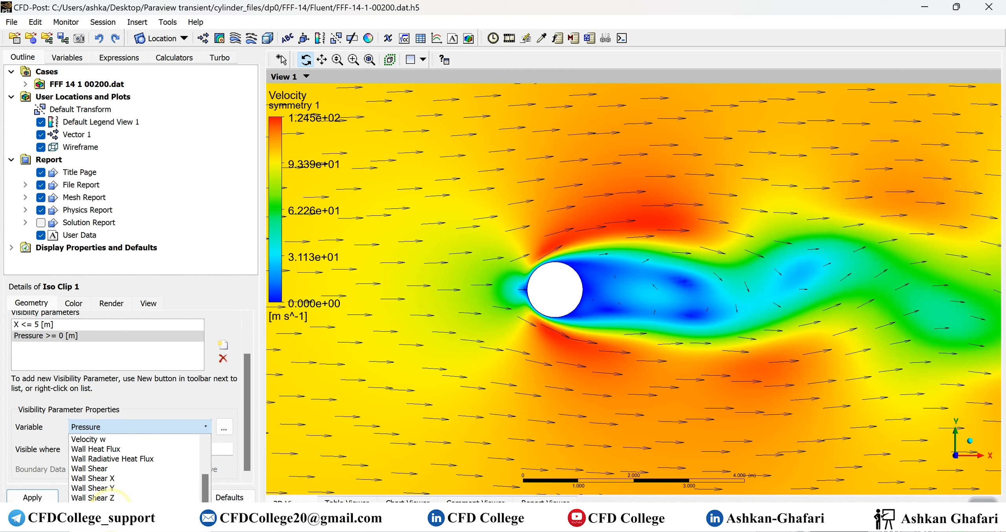
left_click(110, 509)
left_click(173, 445)
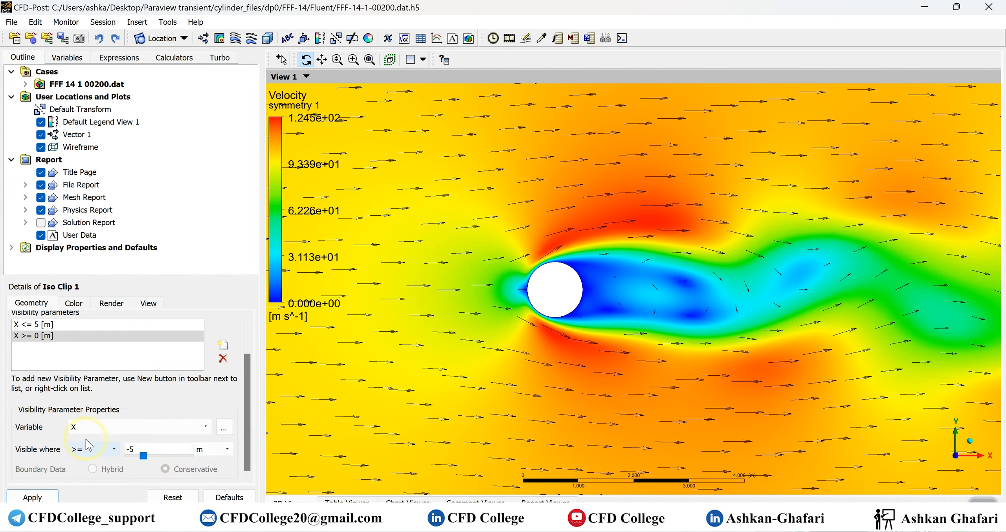
Add a third visibility parameter to the iso clip and open its variable choices
left_click(223, 345)
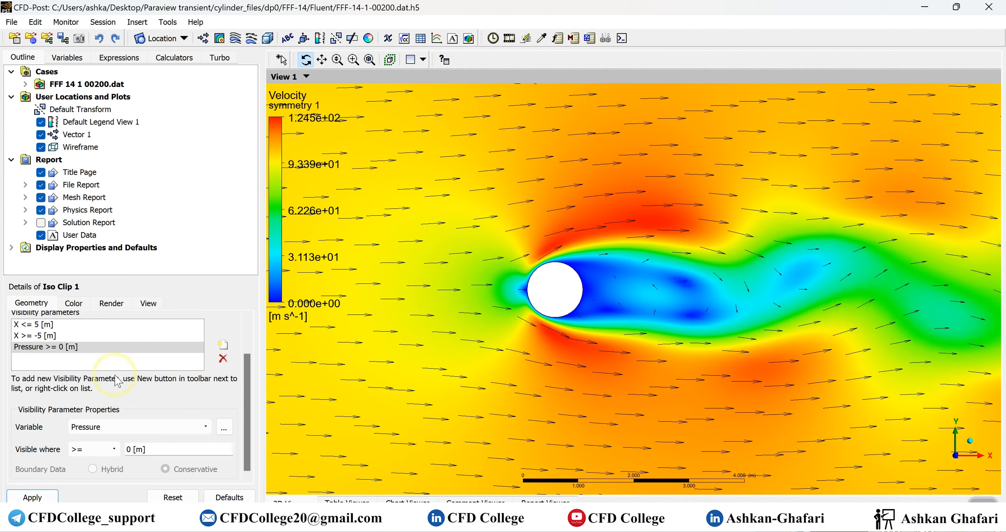
left_click(114, 431)
scroll(95, 483, "down", 2)
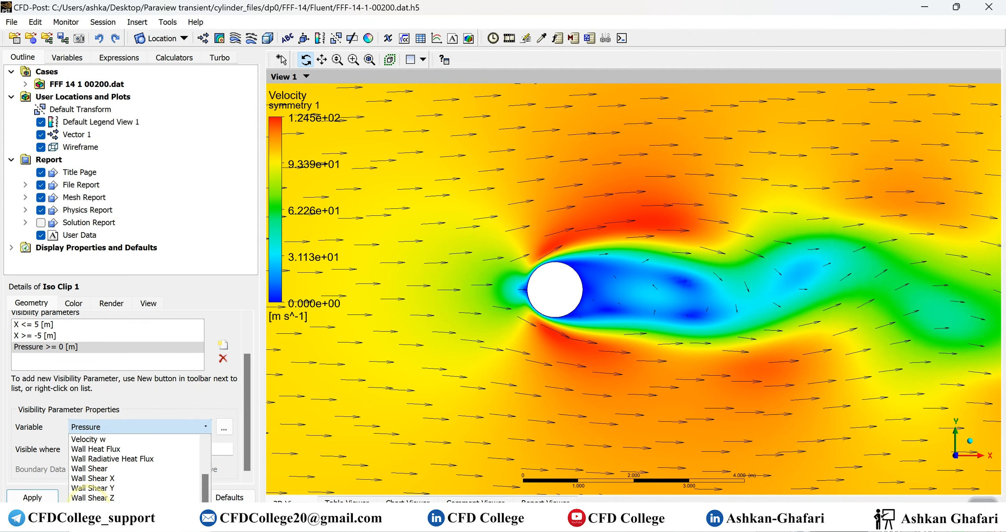
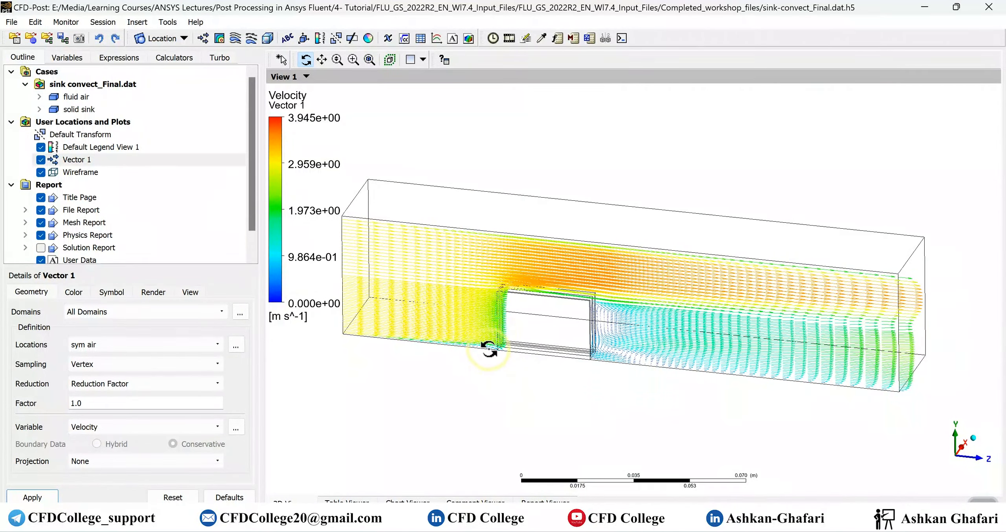
Examine the Vector 1 velocity vectors on the sym air plane around and behind the heat sink, up close and from several angles
scroll(492, 346, "up", 5)
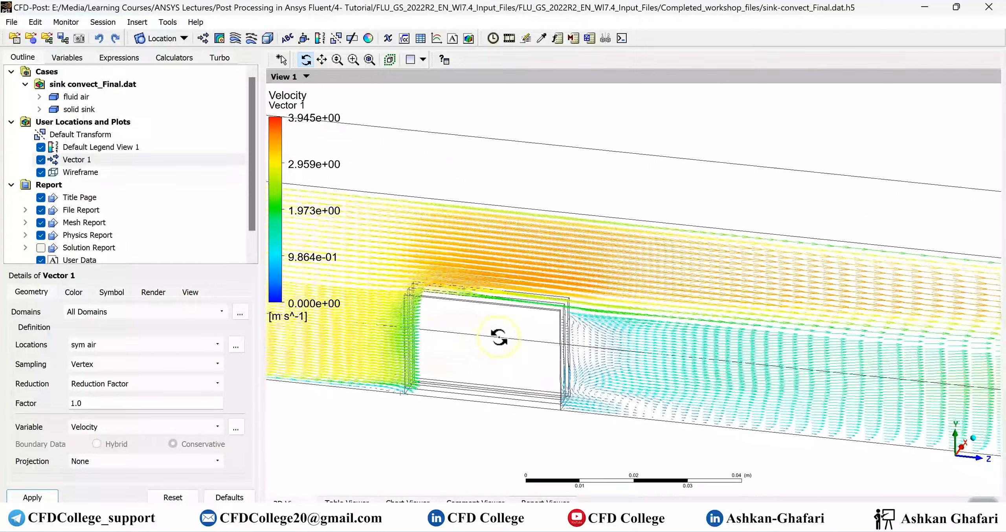
scroll(499, 338, "up", 5)
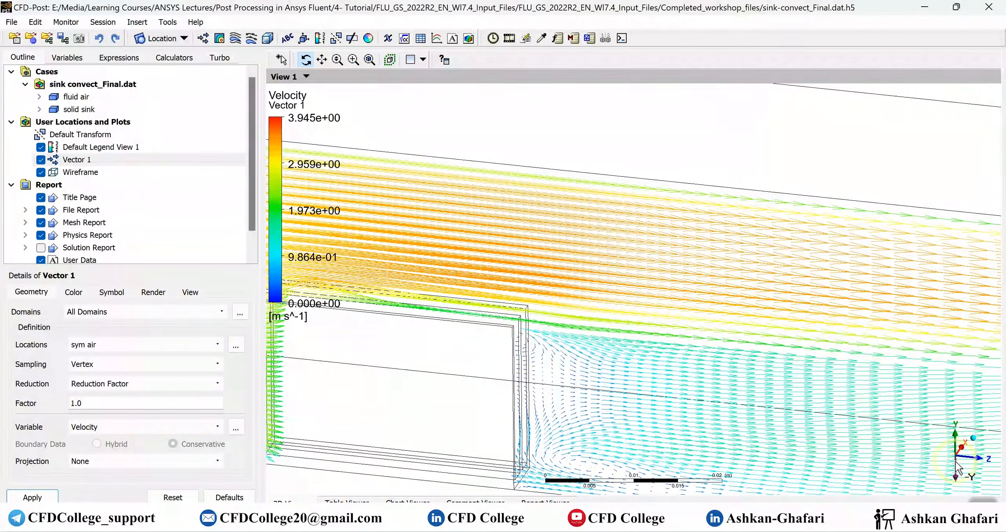
left_click(951, 467)
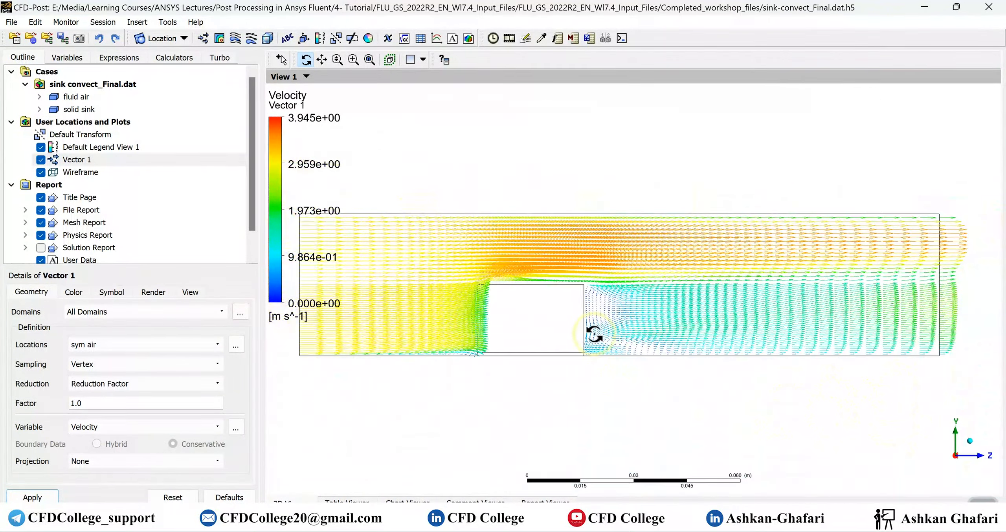
scroll(597, 337, "up", 5)
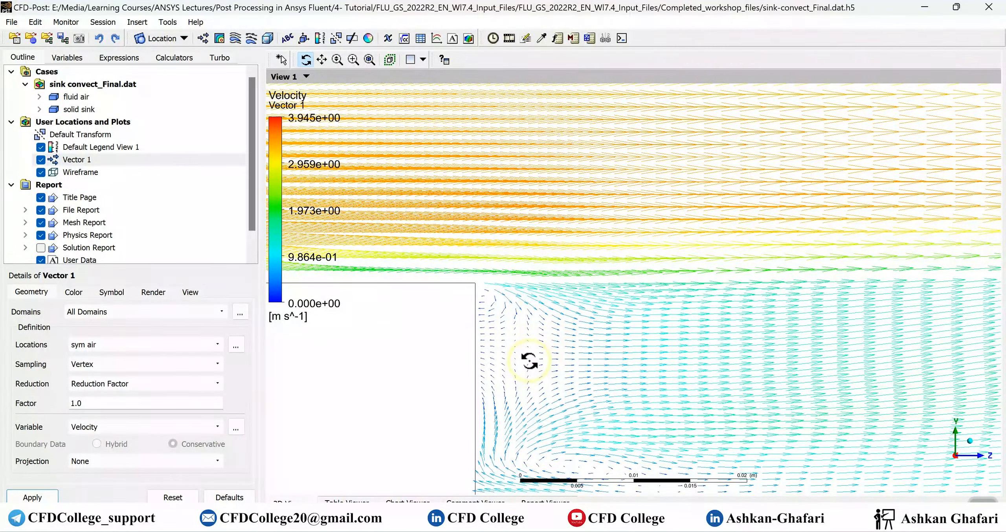
left_click_drag(566, 449, 746, 353)
scroll(747, 352, "down", 5)
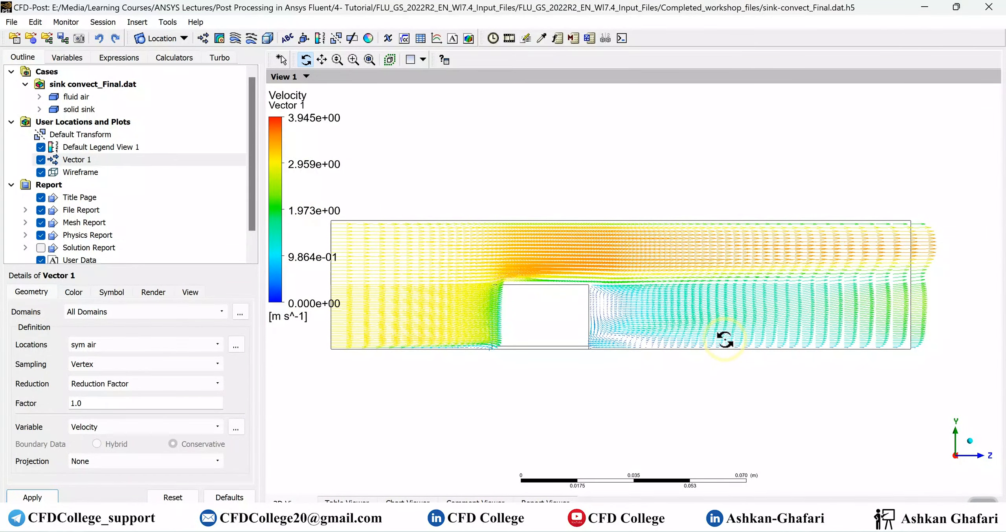
left_click_drag(817, 324, 824, 275)
left_click_drag(542, 293, 685, 267)
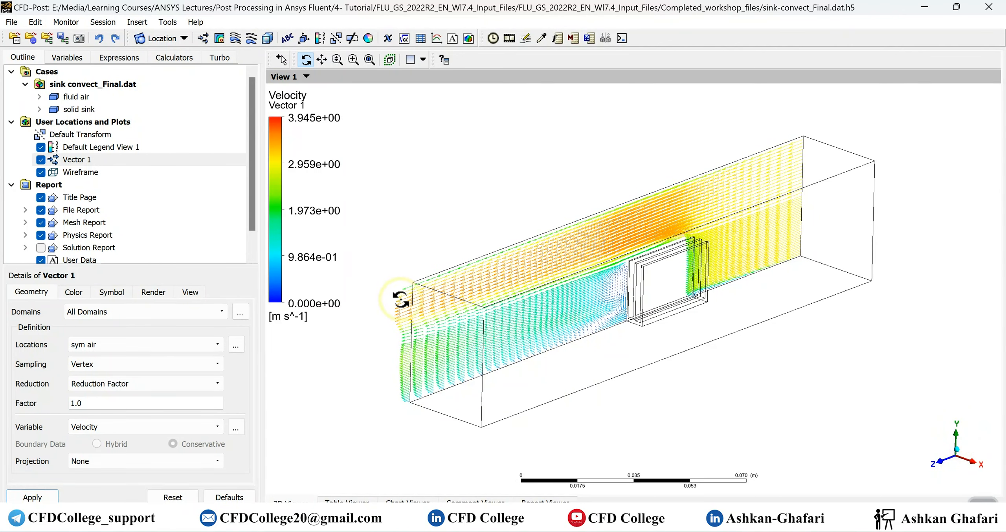
Create an isosurface of the Y variable at 0.015 m and apply it
left_click(162, 39)
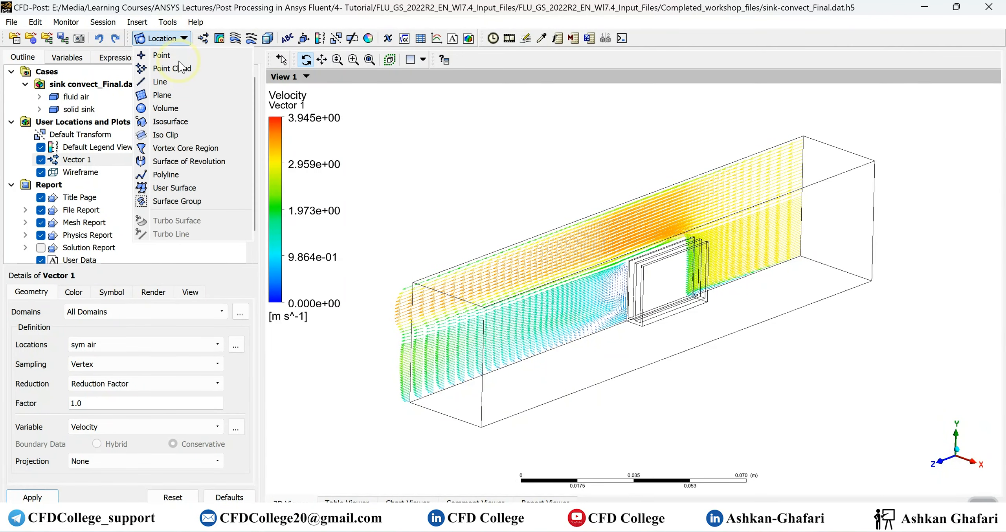
left_click(189, 127)
left_click(230, 177)
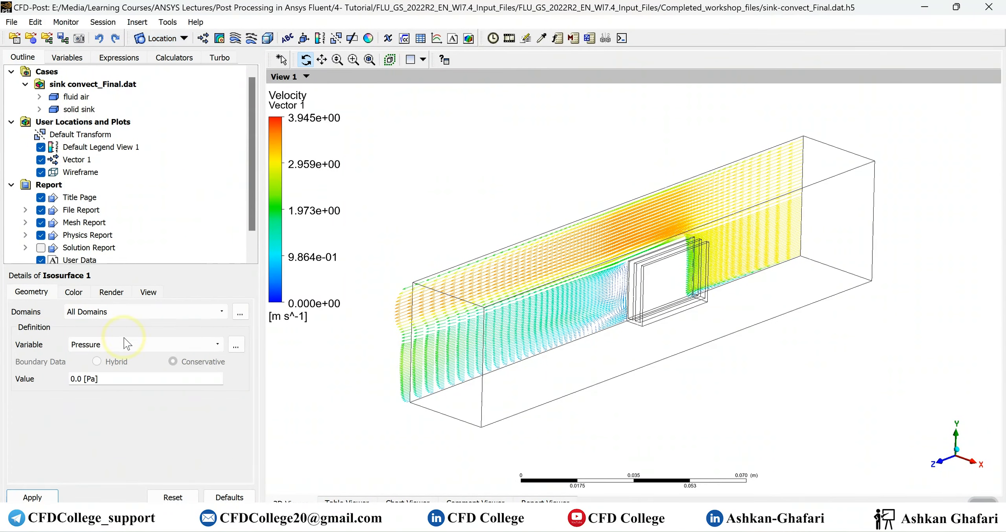
left_click(137, 345)
scroll(114, 422, "down", 5)
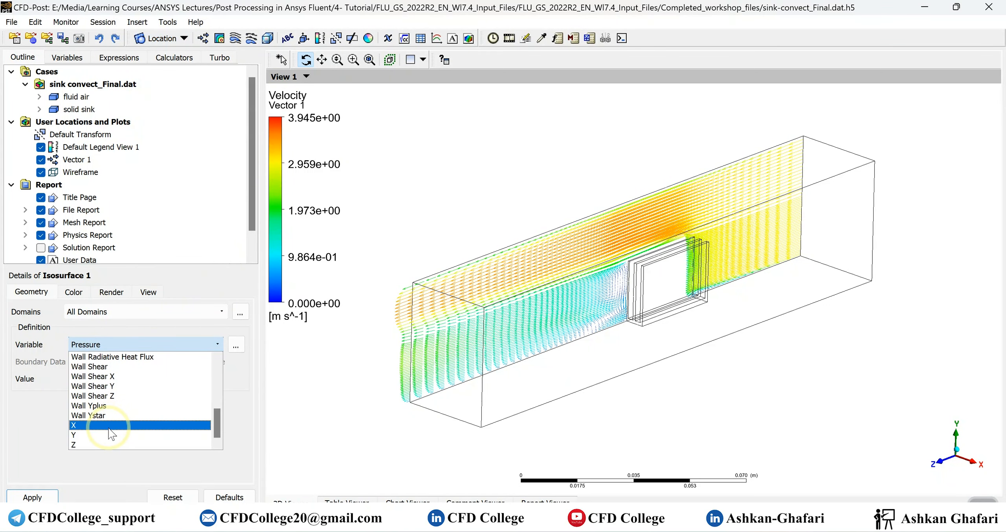
left_click(106, 435)
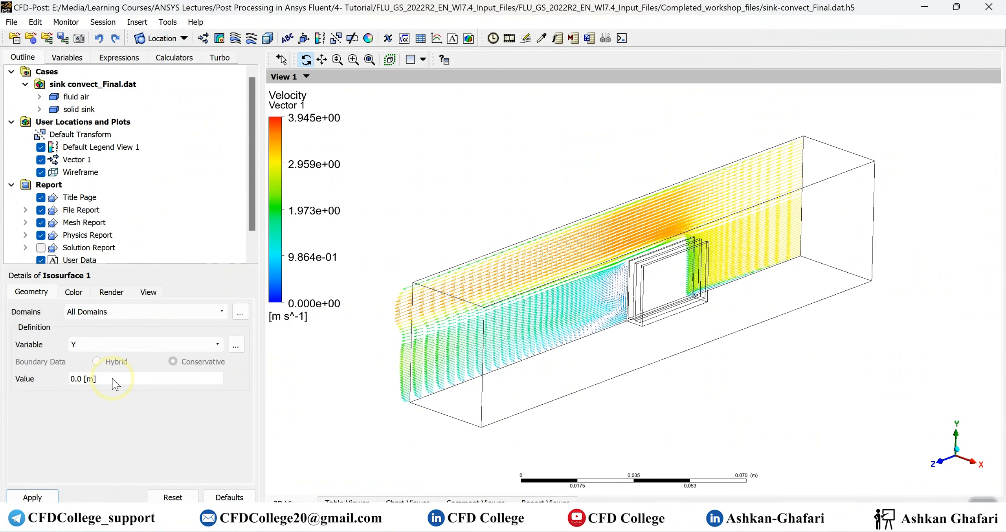
left_click(113, 379)
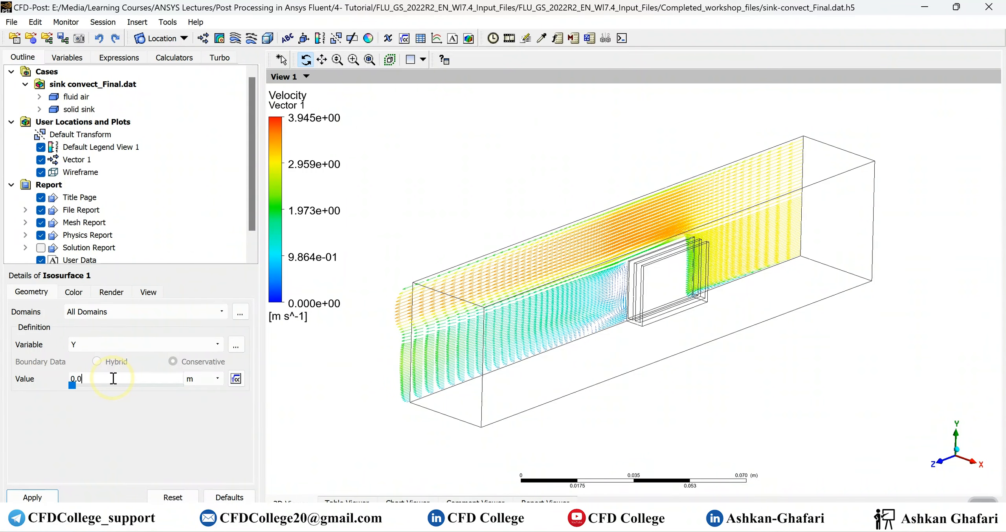
left_click(34, 498)
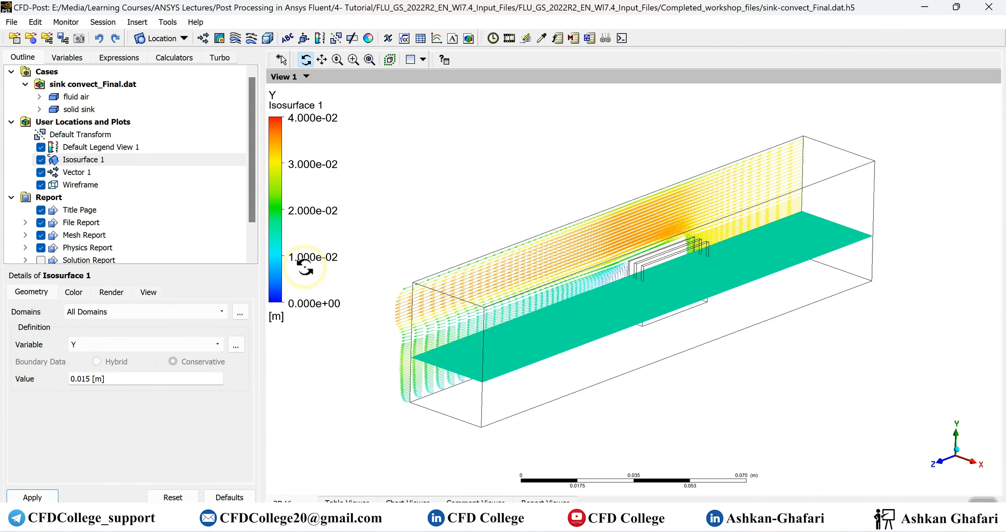
Insert a second velocity vector plot located on Isosurface 1 and apply it
left_click(203, 38)
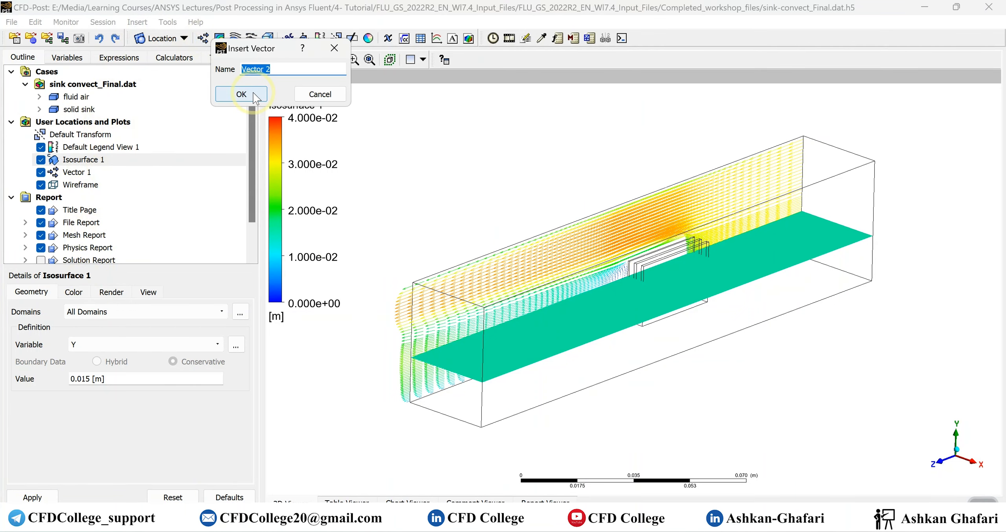
left_click(225, 92)
left_click(103, 345)
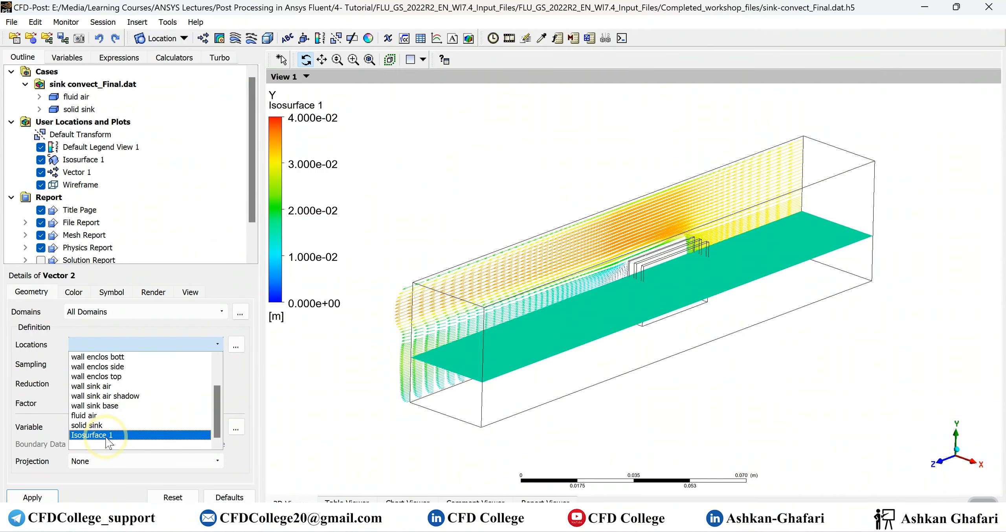
left_click(107, 435)
left_click(32, 497)
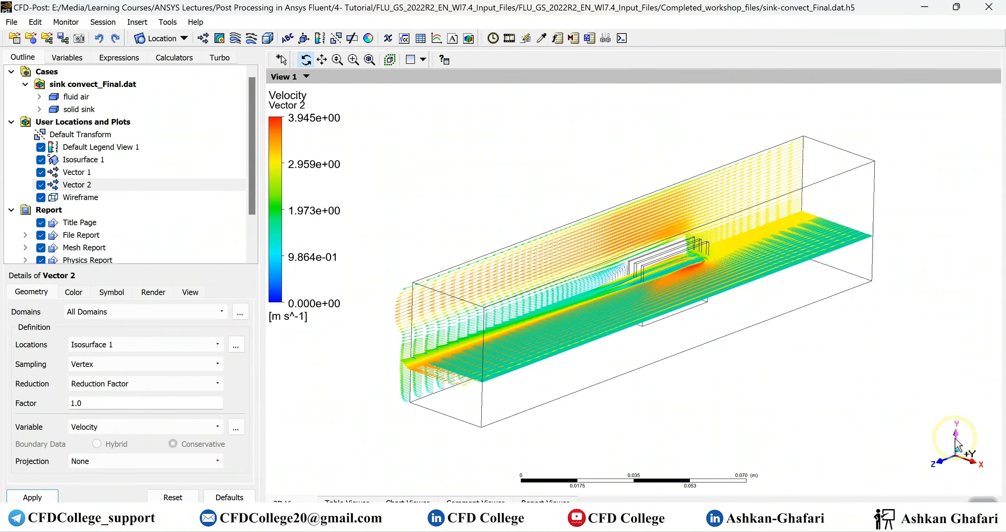
Hide Isosurface 1 and inspect the Vector 2 arrows around the sink fins along the Y axis
left_click(955, 438)
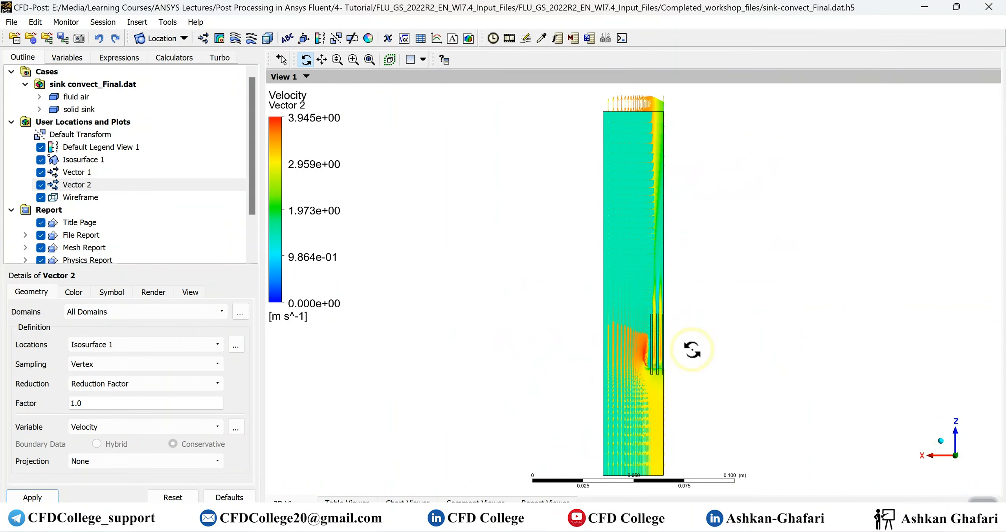
left_click(40, 160)
scroll(641, 416, "up", 2)
scroll(648, 212, "up", 5)
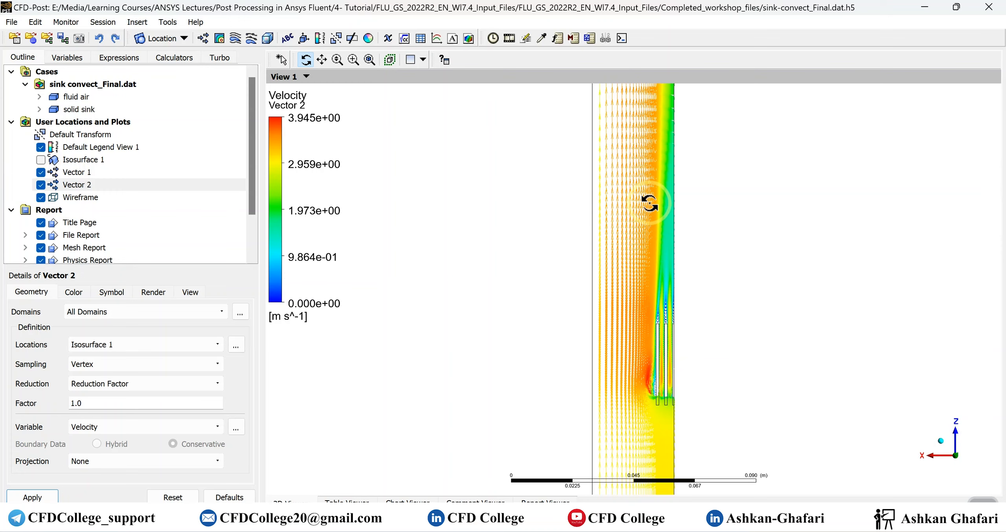
scroll(652, 203, "up", 1)
middle_click_drag(617, 310, 547, 126, "ctrl")
middle_click_drag(568, 341, 620, 135, "ctrl")
scroll(645, 277, "up", 2)
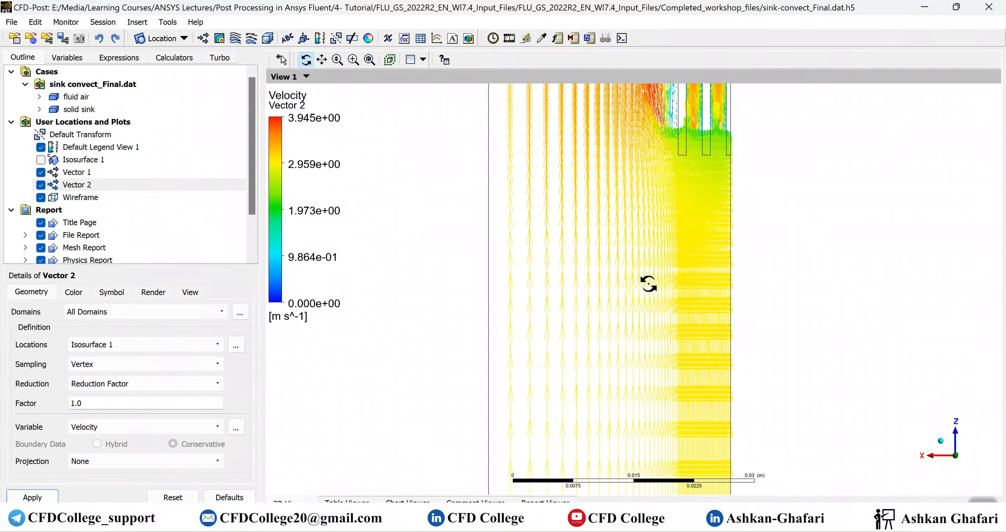
Set the symbol size of Vector 2 to 0.5 and apply it
left_click(112, 292)
double_click(109, 332)
type("0.5")
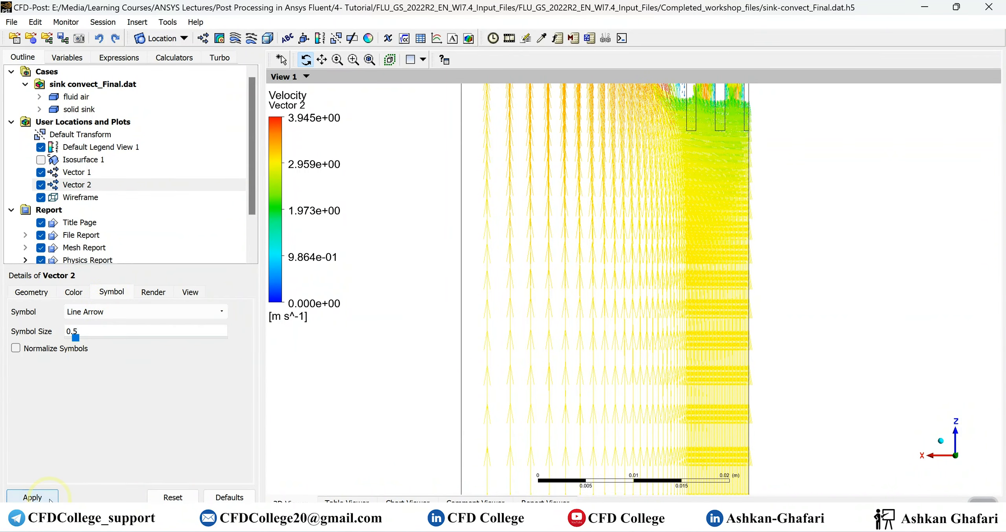
left_click(34, 496)
Reduce the symbol size of Vector 2 to 0.2 and apply it
scroll(434, 381, "up", 2)
scroll(434, 381, "up", 3)
double_click(90, 332)
type("0.2")
left_click(32, 497)
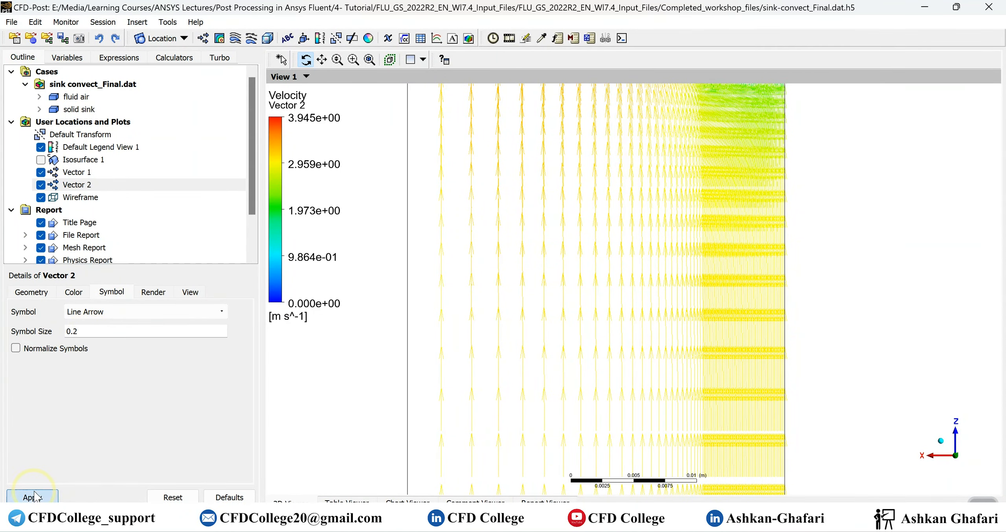
scroll(558, 330, "down", 3)
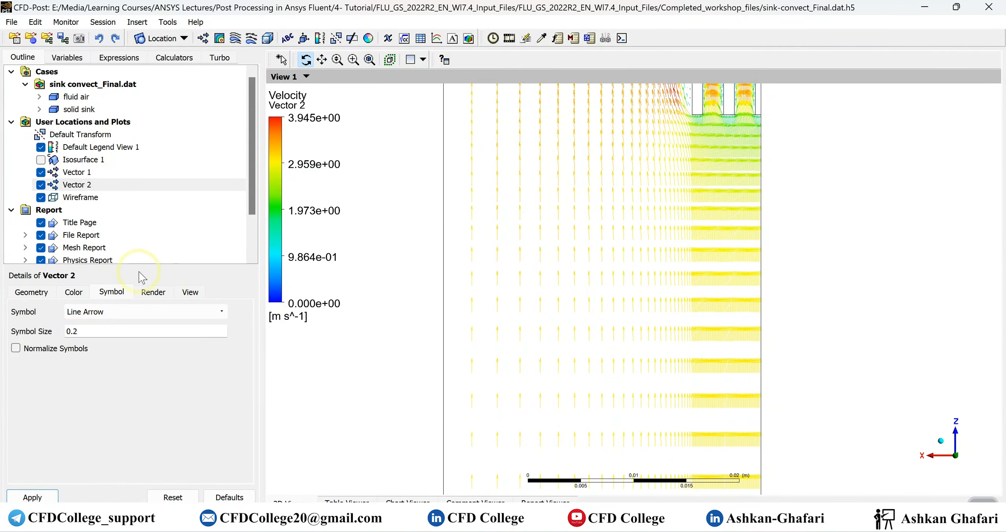
Set the symbol size of Vector 1 to 0.2 and apply it
left_click(79, 175)
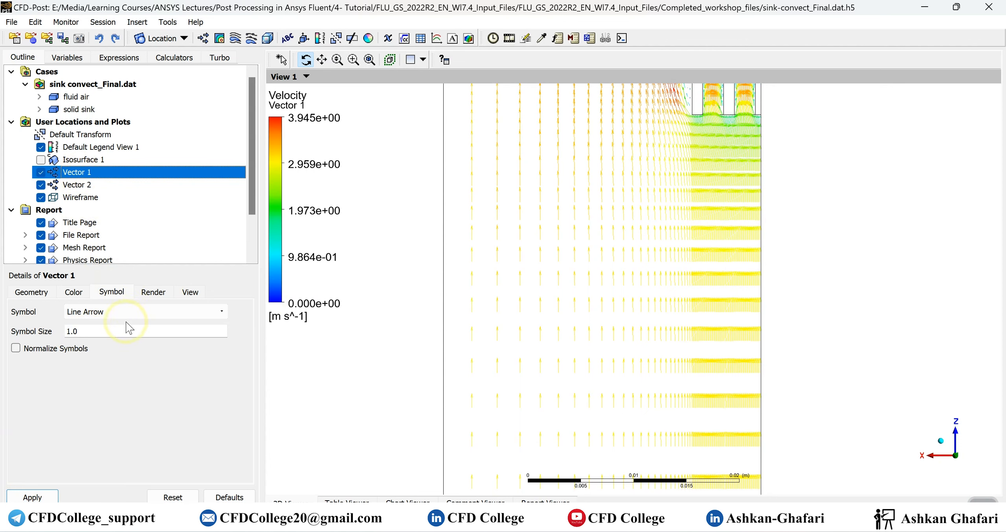
double_click(96, 332)
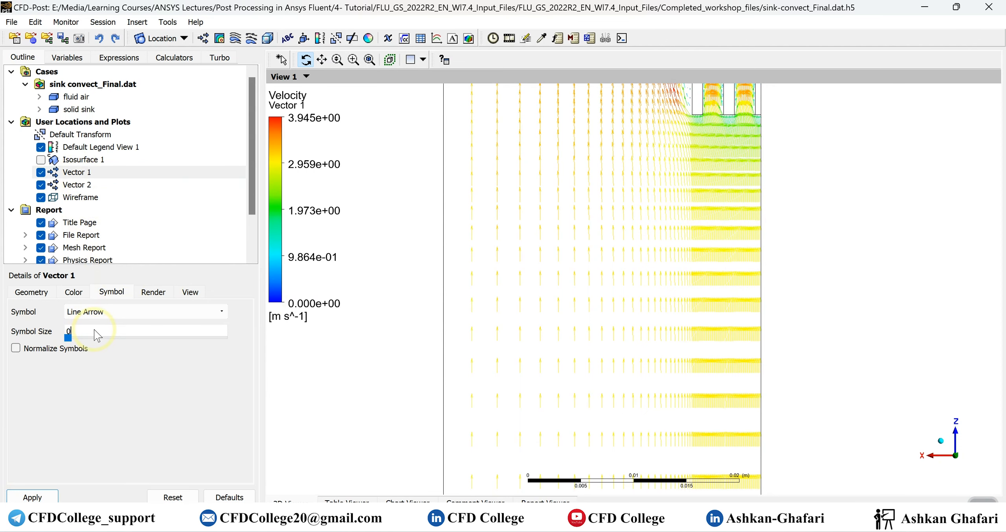
left_click(44, 497)
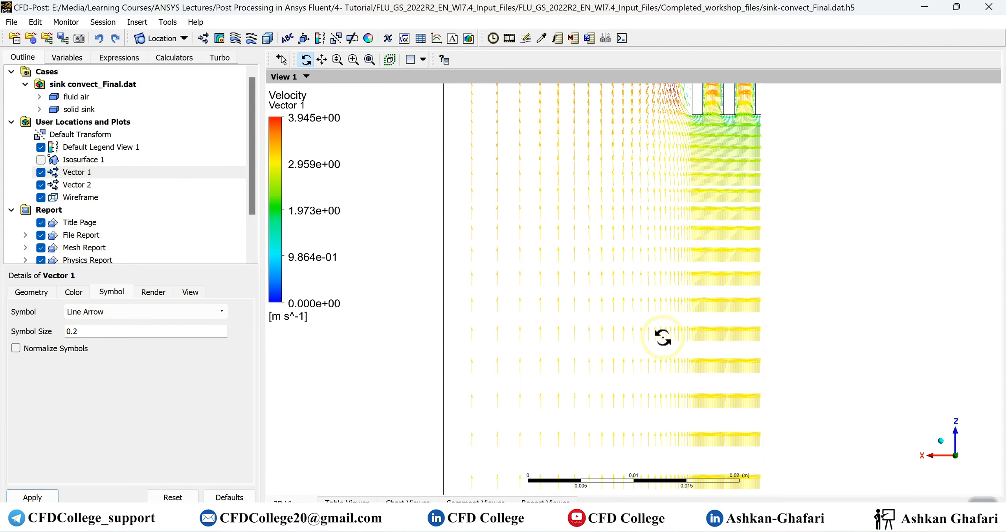
Examine the resized velocity vectors upstream of the heat sink, between its fins and in the wake beyond them
scroll(663, 337, "up", 4)
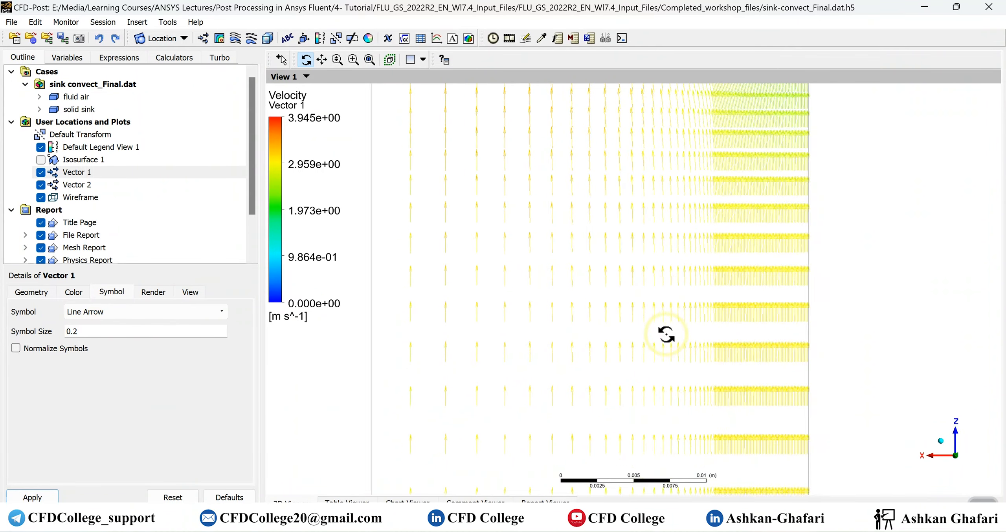
scroll(666, 334, "down", 6)
scroll(696, 269, "up", 3)
middle_click_drag(718, 229, 665, 422, "ctrl")
scroll(668, 334, "up", 1)
scroll(669, 334, "up", 5)
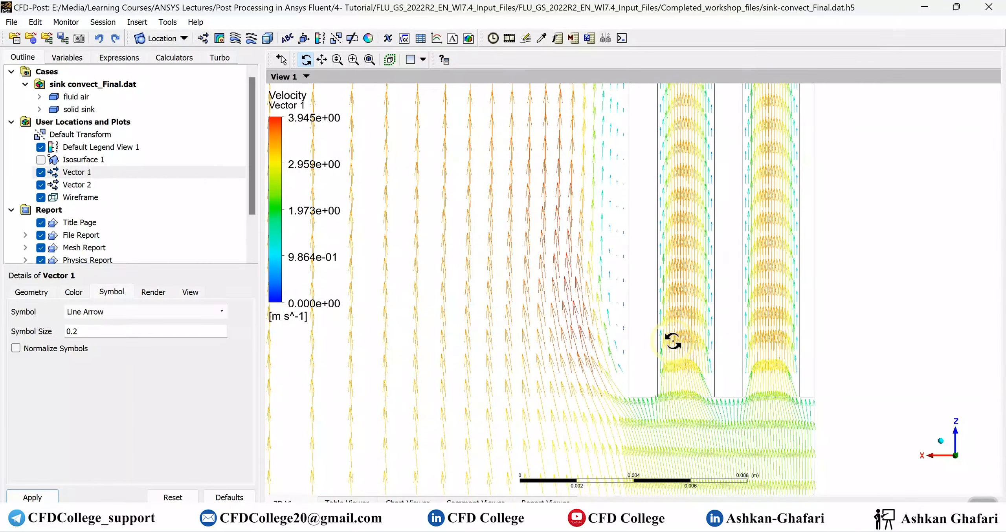
middle_click_drag(691, 298, 696, 407, "ctrl")
middle_click_drag(728, 236, 693, 395, "ctrl")
middle_click_drag(656, 216, 676, 393, "ctrl")
middle_click_drag(645, 153, 674, 421, "ctrl")
middle_click_drag(655, 245, 640, 407, "ctrl")
middle_click_drag(637, 226, 636, 99, "ctrl")
middle_click_drag(625, 306, 606, 103, "ctrl")
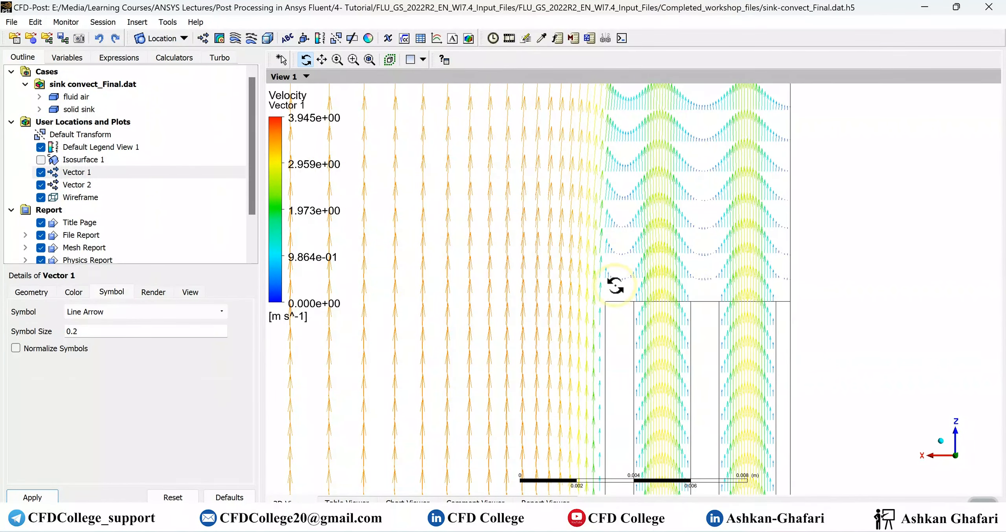
middle_click_drag(584, 192, 566, 317, "ctrl")
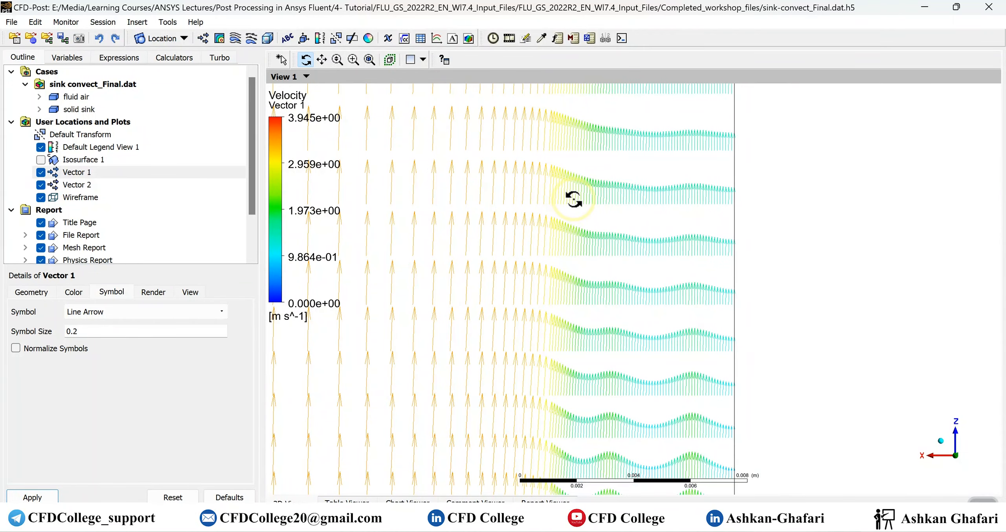
middle_click_drag(593, 181, 591, 398, "ctrl")
middle_click_drag(595, 130, 577, 433, "ctrl")
middle_click_drag(591, 161, 609, 255, "ctrl")
left_click(957, 460)
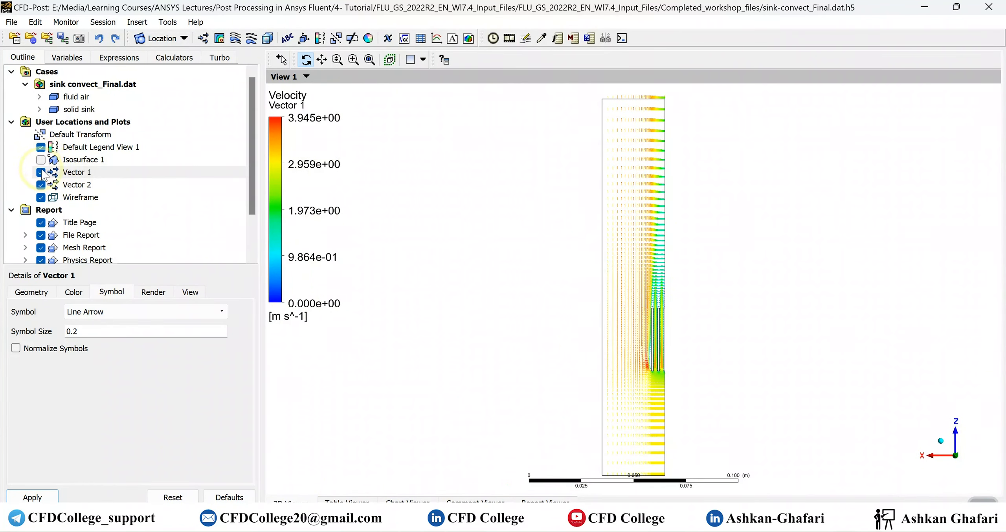
Set the color mode of Vector 1 to Constant with black as the color and apply it
left_click(42, 173)
left_click(74, 292)
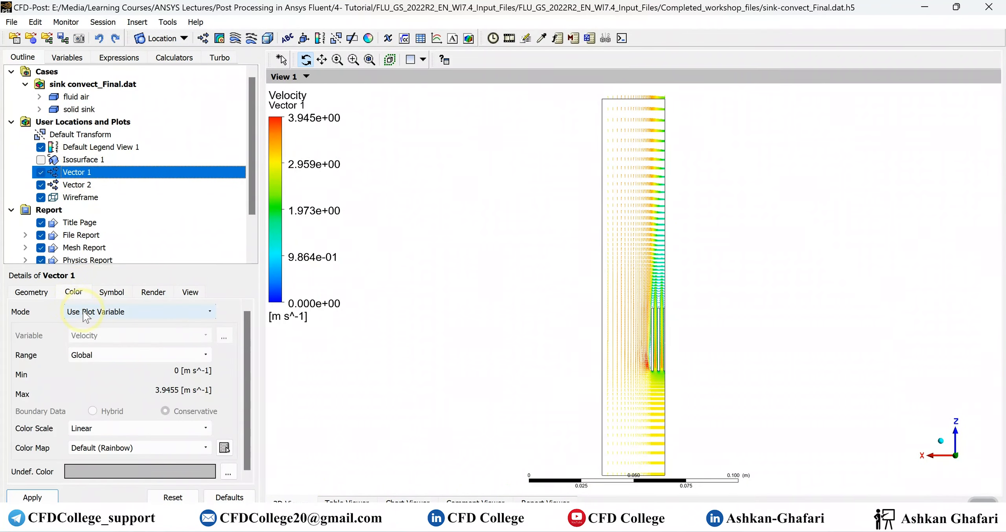
left_click(106, 315)
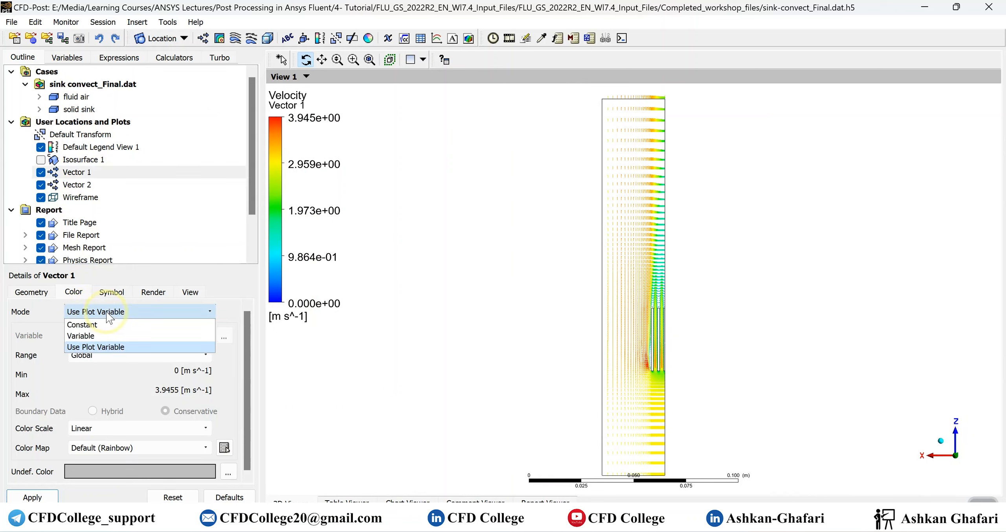
left_click(100, 328)
left_click(140, 336)
left_click(137, 329)
left_click(138, 329)
left_click(137, 331)
left_click(136, 331)
left_click(136, 332)
left_click(136, 332)
left_click(42, 498)
left_click(613, 427)
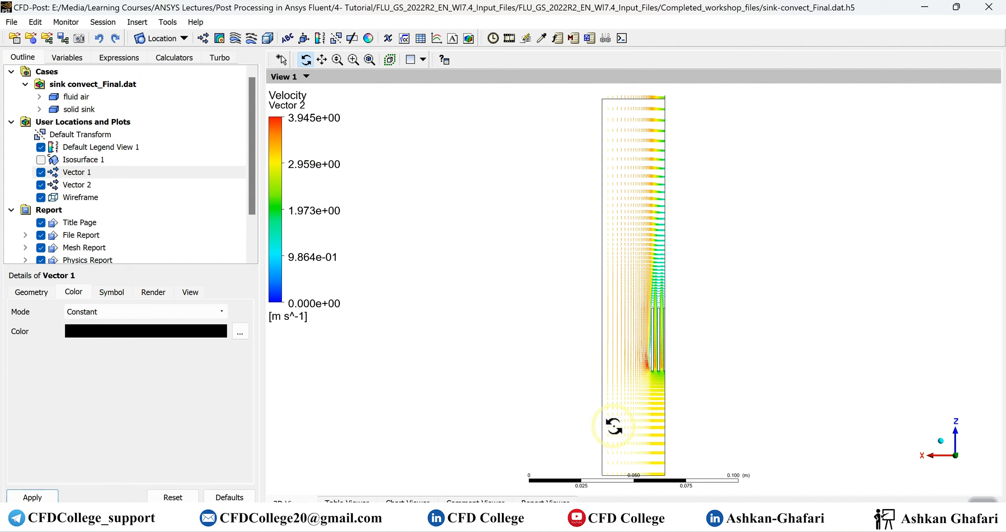
Give Vector 2 a constant black color and apply it
left_click(75, 185)
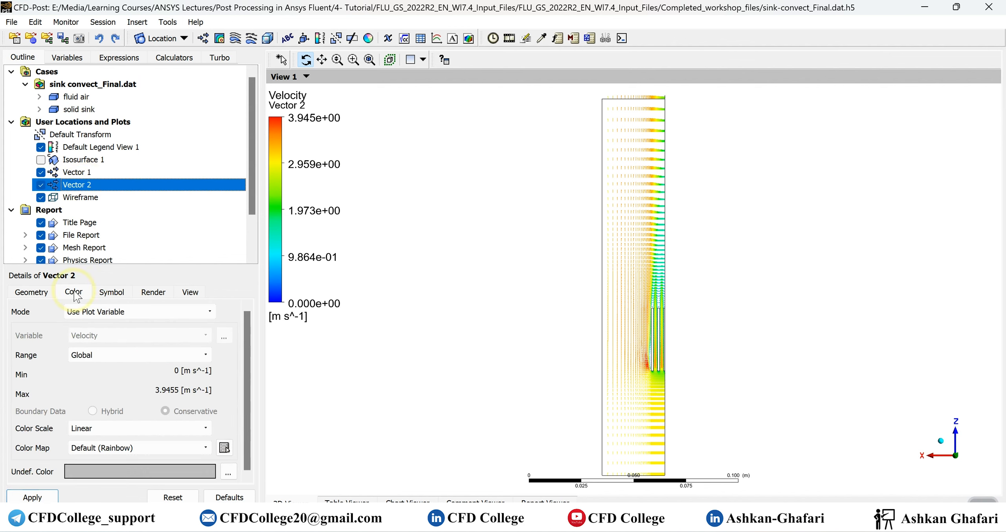
left_click(87, 312)
left_click(85, 323)
left_click(104, 335)
left_click(104, 335)
left_click(105, 336)
left_click(105, 336)
left_click(105, 335)
left_click(105, 336)
left_click(32, 497)
Show Isosurface 1, set its color mode to Variable with Velocity as the variable, and apply it
left_click(41, 159)
left_click(68, 161)
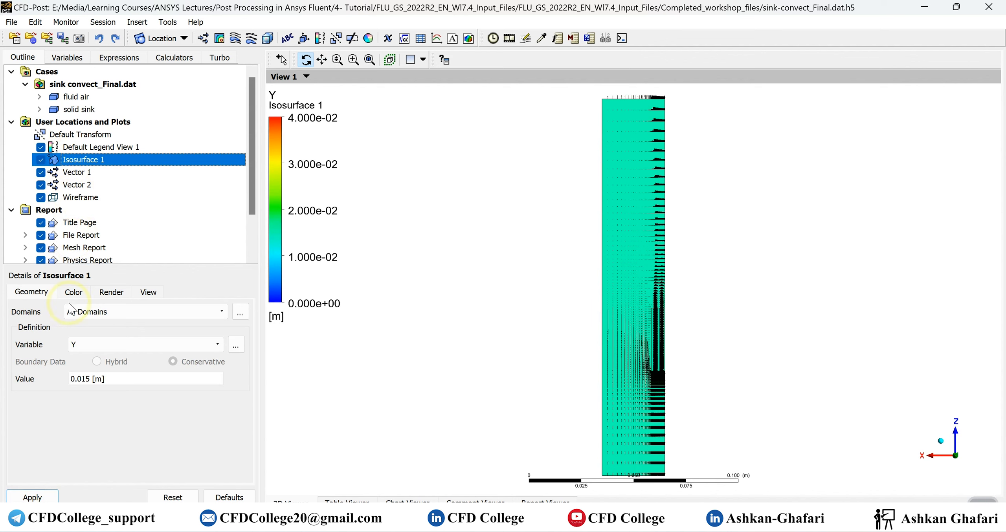
left_click(77, 292)
left_click(97, 314)
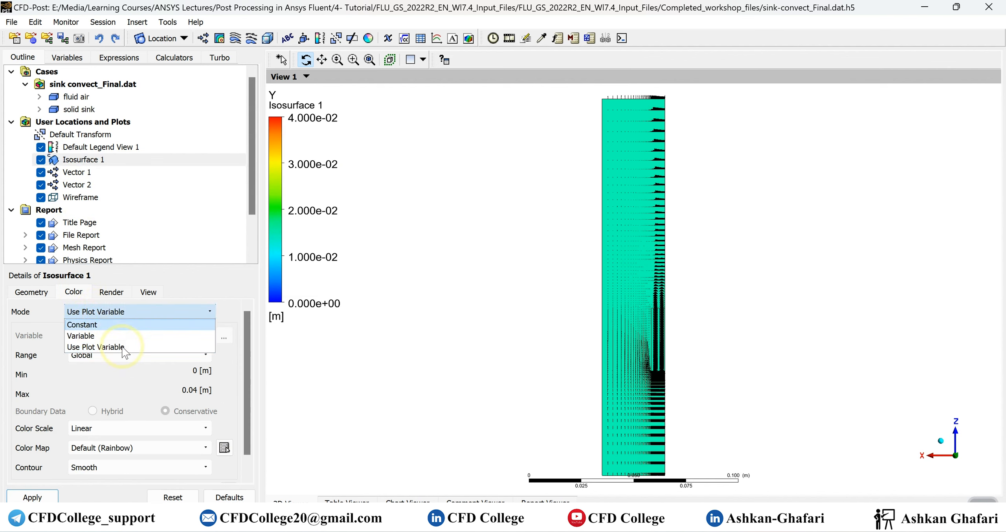
left_click(110, 327)
left_click(118, 312)
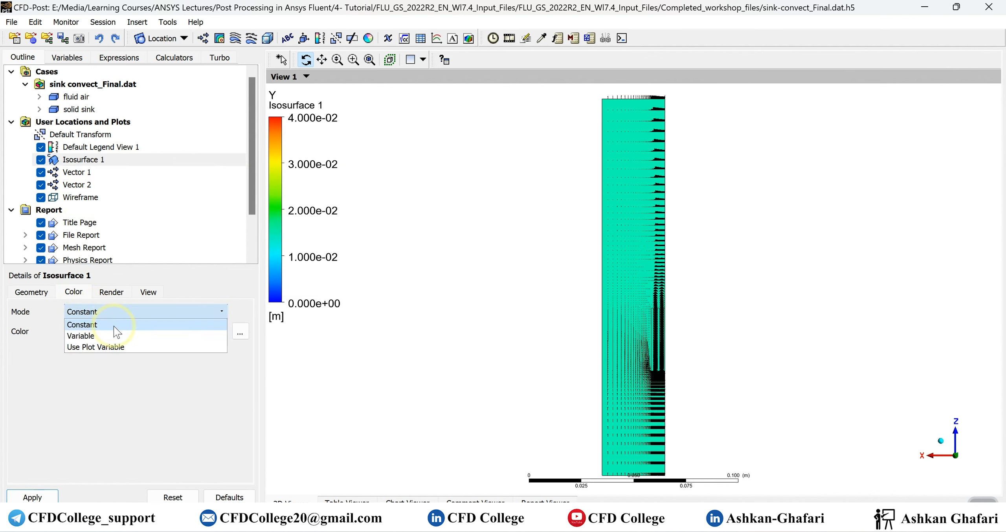
left_click(86, 339)
left_click(38, 497)
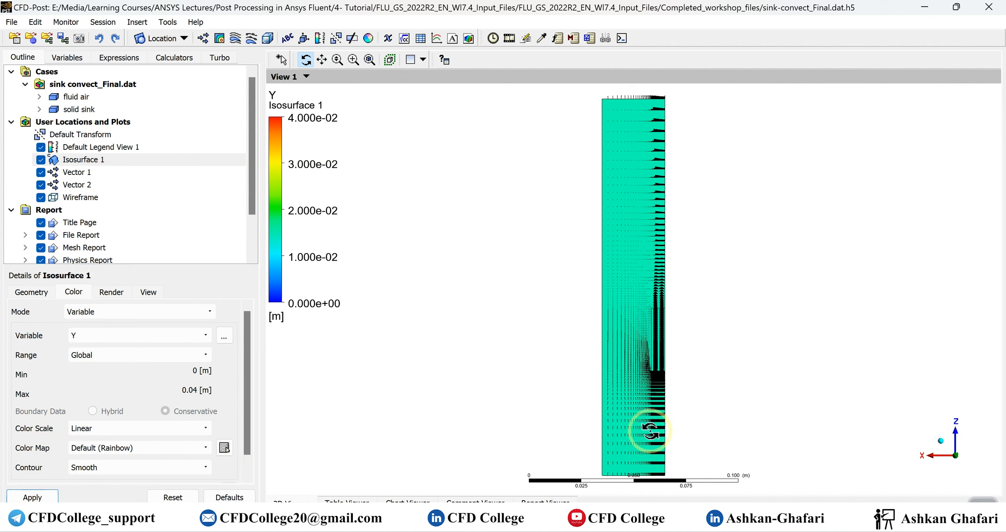
left_click(112, 345)
scroll(114, 393, "up", 5)
left_click(108, 413)
left_click(33, 497)
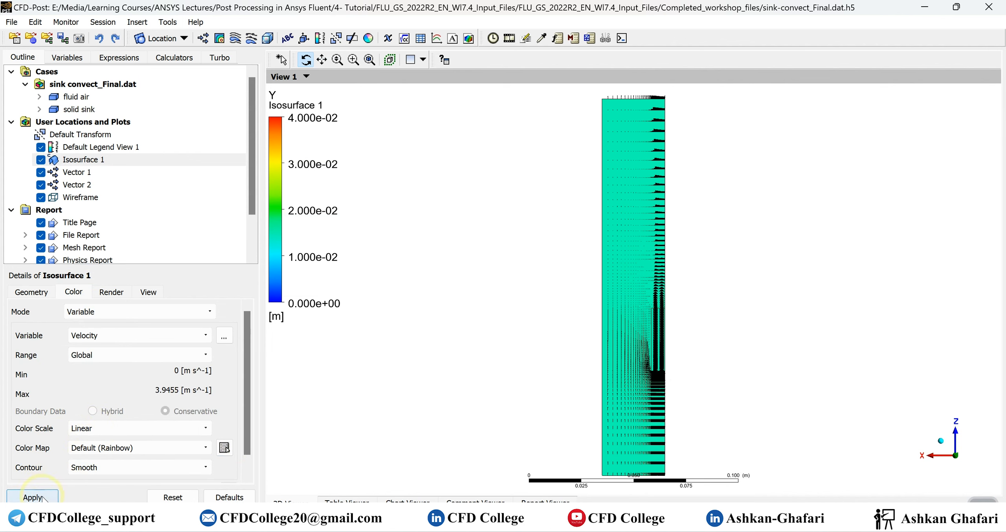
Examine the black vectors over the velocity-colored isosurface around the sink fins and in an isometric view of the whole domain
scroll(647, 306, "up", 3)
scroll(648, 309, "up", 6)
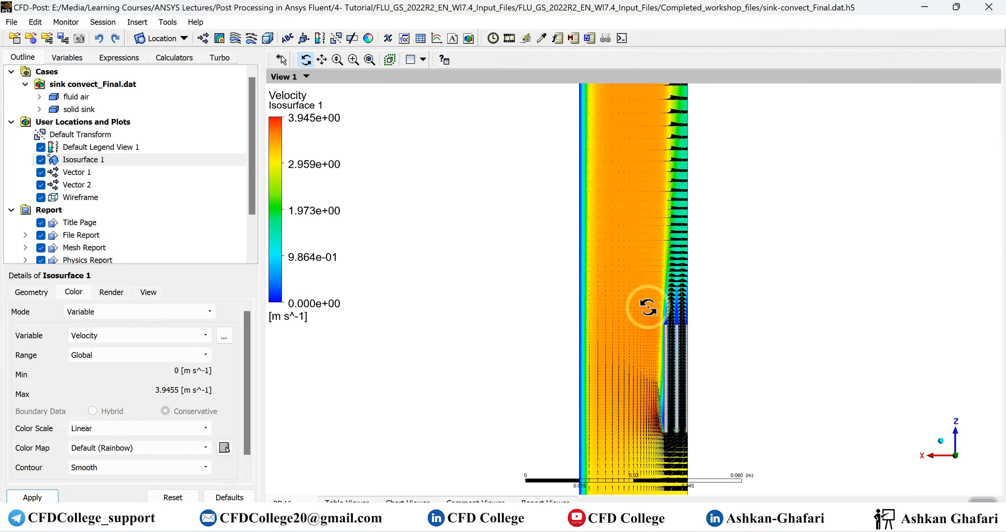
scroll(649, 306, "up", 5)
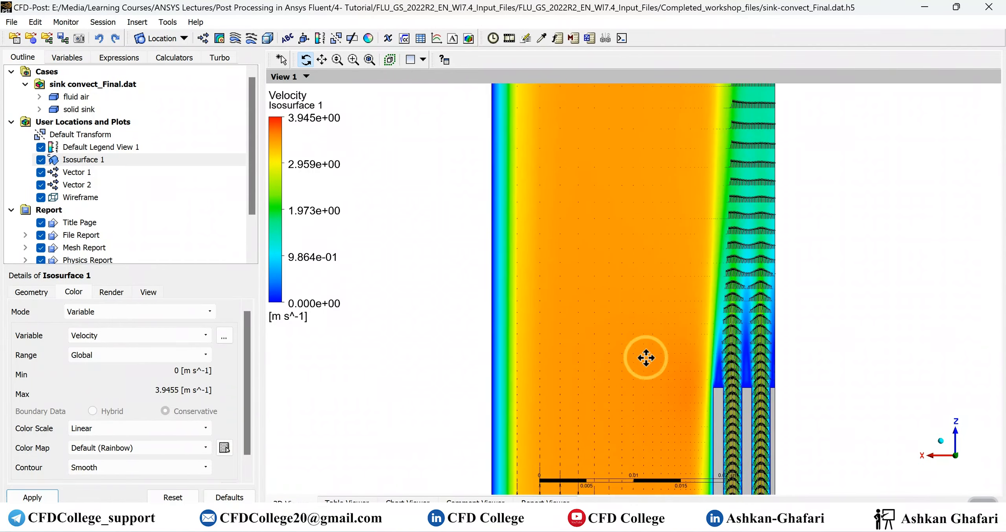
scroll(584, 278, "up", 2)
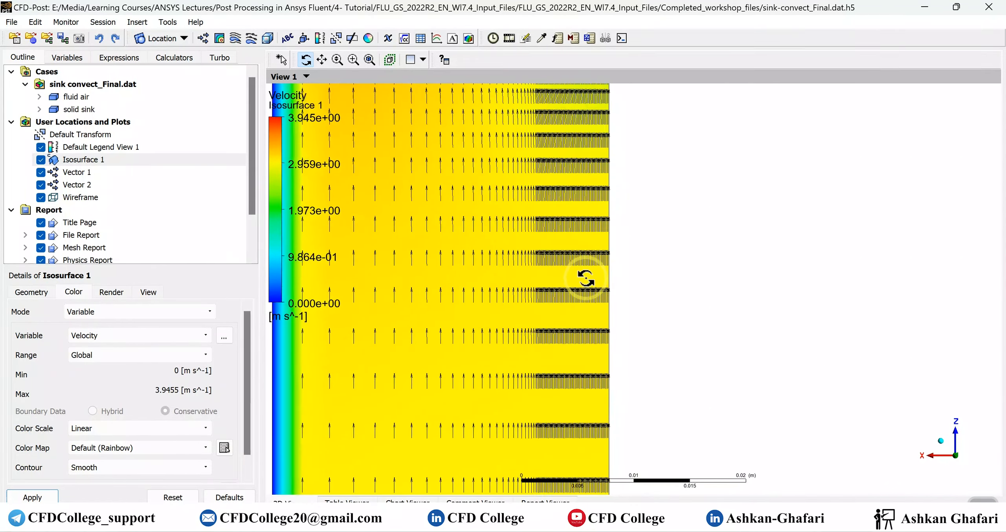
middle_click_drag(562, 165, 568, 307, "ctrl")
scroll(589, 320, "up", 4)
scroll(587, 316, "up", 4)
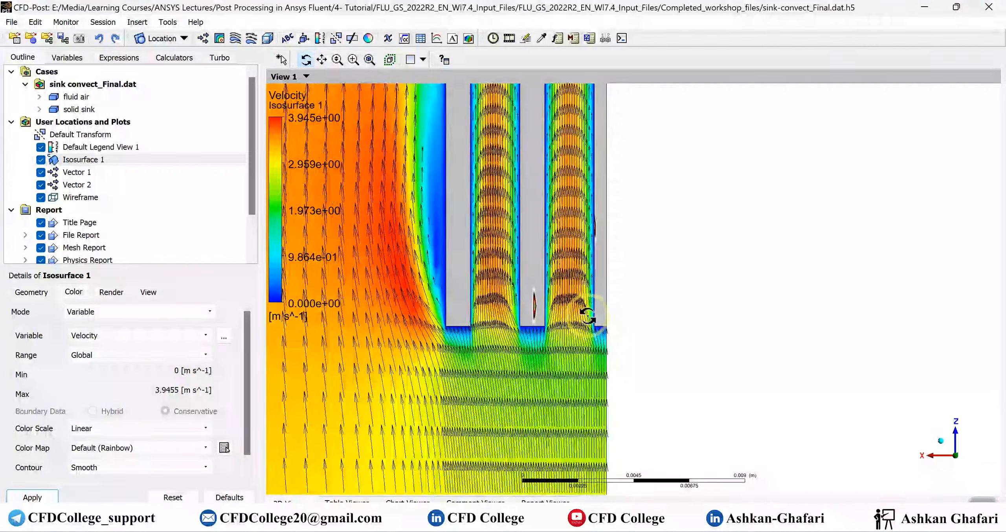
scroll(587, 317, "up", 2)
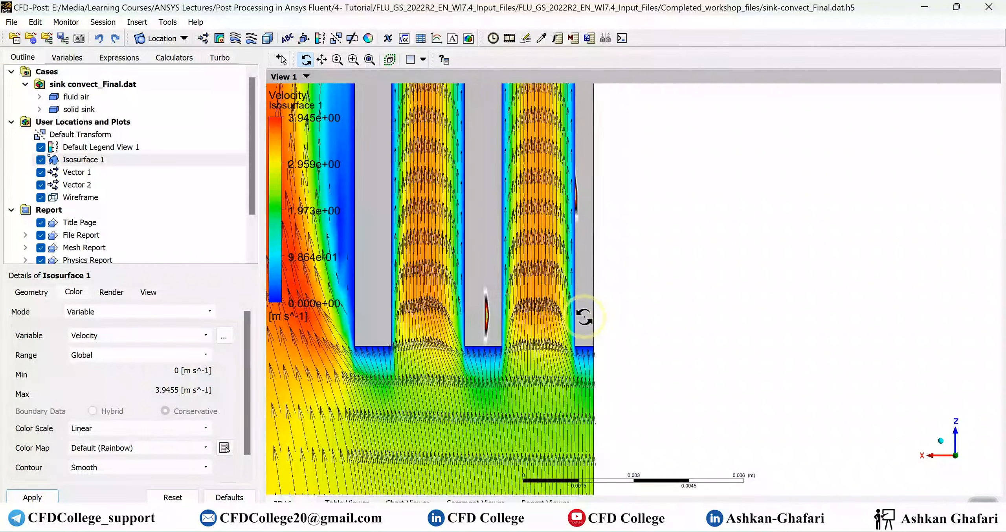
scroll(585, 317, "down", 4)
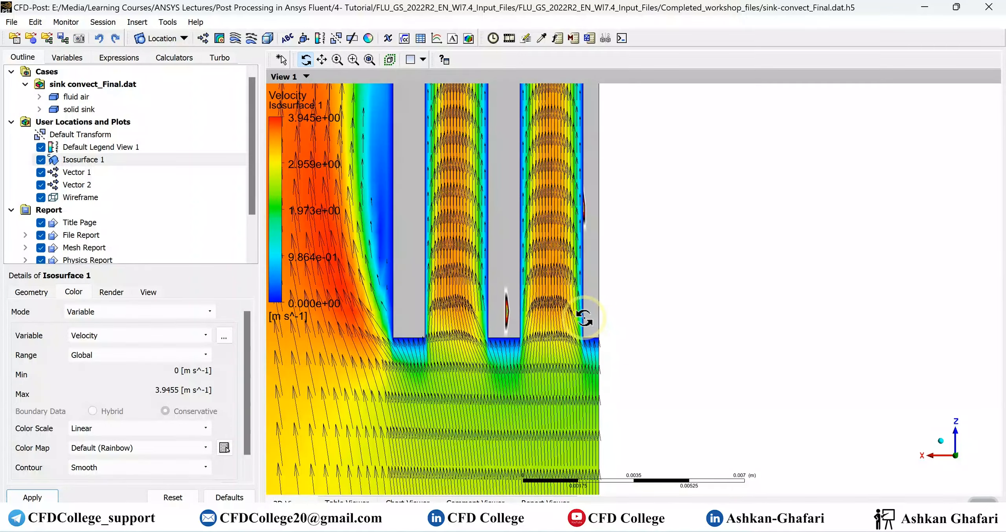
left_click_drag(593, 330, 567, 332)
scroll(568, 333, "down", 6)
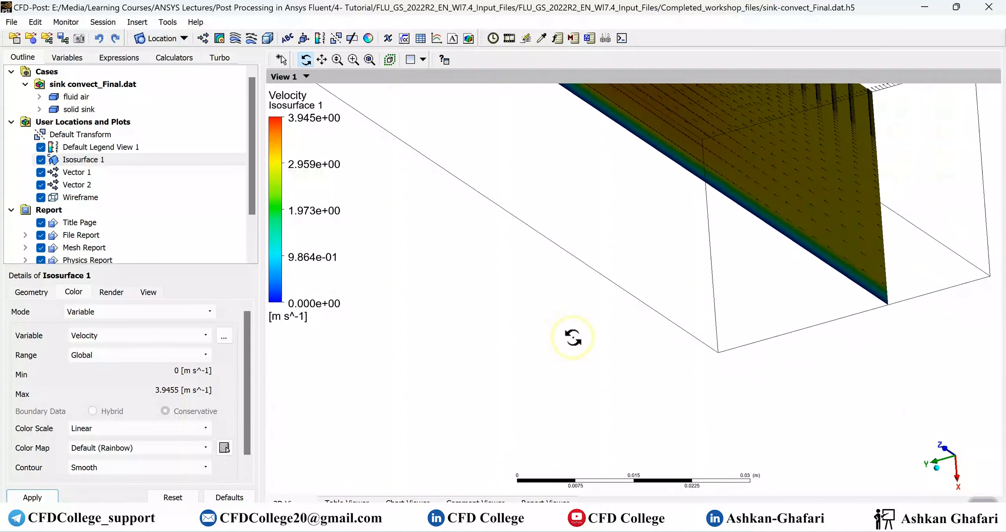
left_click(937, 468)
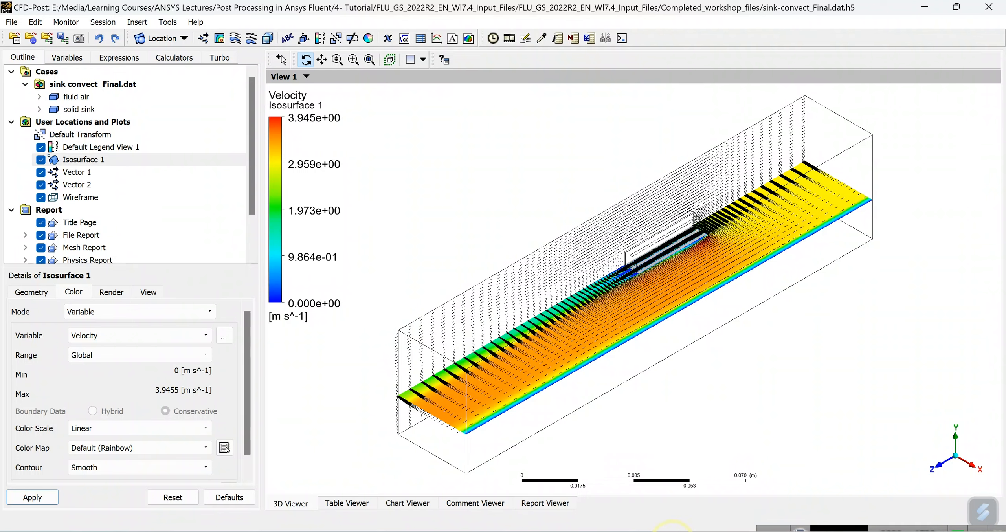
Switch to the CFDPost.pptx slide show in PowerPoint
mouse_move(671, 530)
left_click(669, 479)
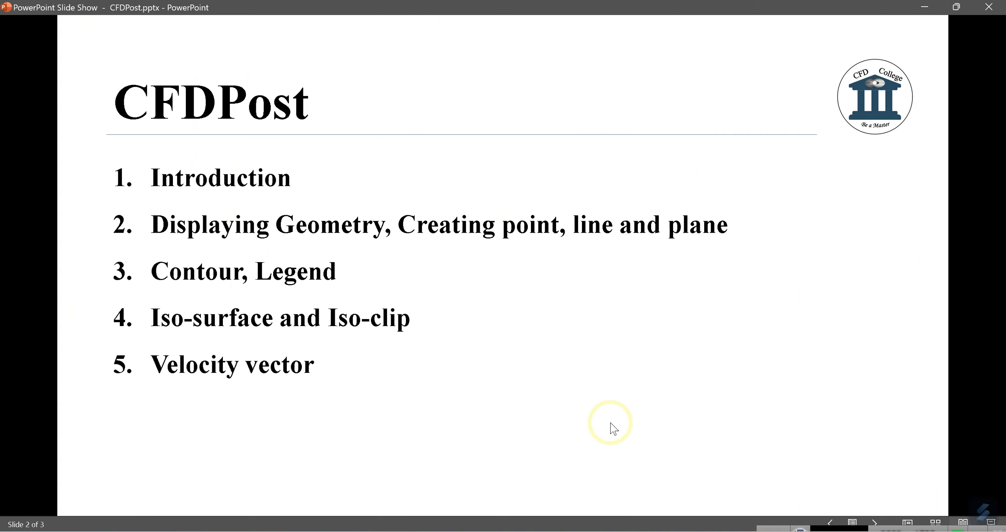